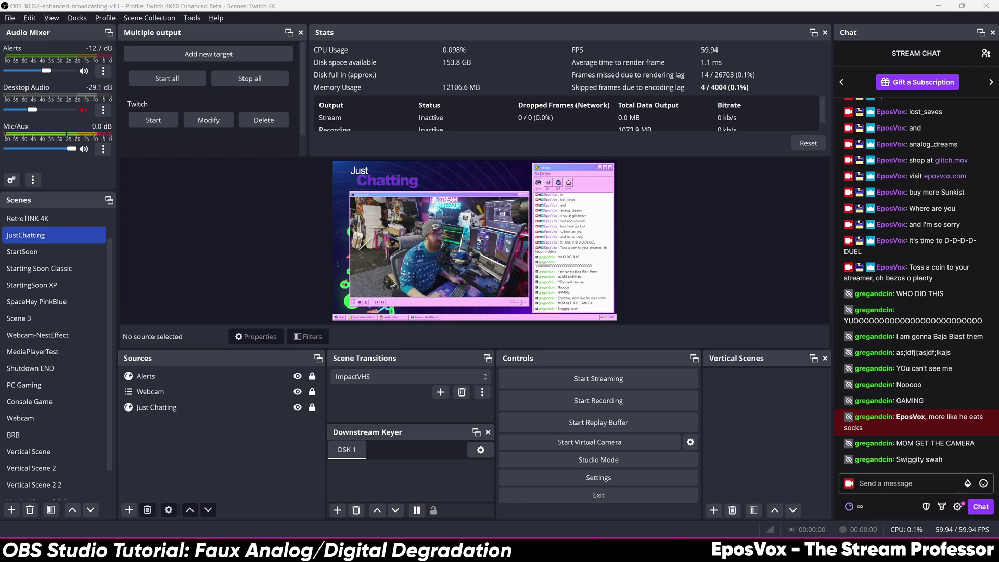
- Switch from OBS to the Edge window showing the JPGPU for OBS Patreon post
{"action": "key", "text": "alt+Tab"}
{"action": "key", "text": "Tab"}
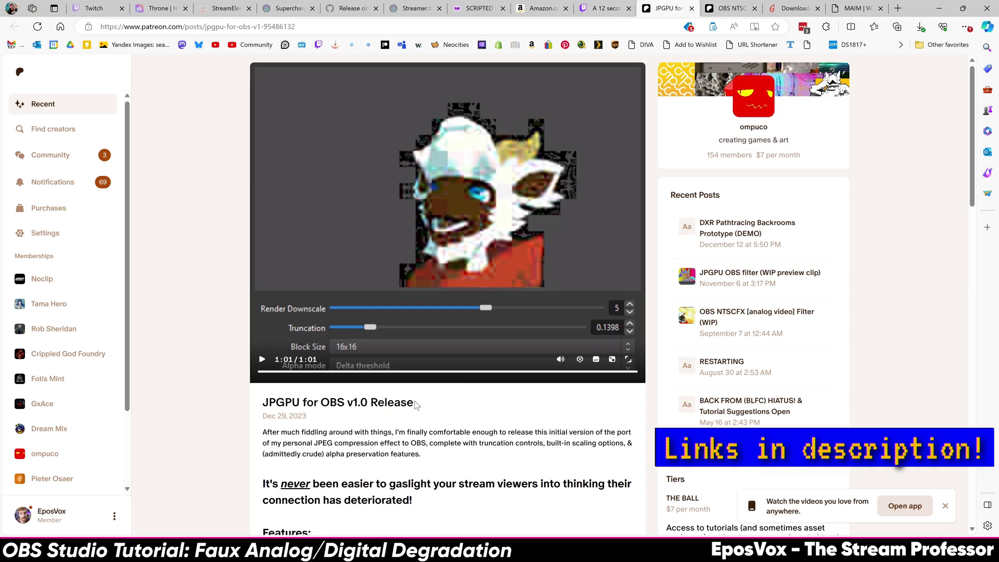
- Replay and pause the JPGPU demo video, then open the OBS NTSCFX post's tab
{"action": "scroll", "coordinate": [364, 404], "scroll_direction": "down", "scroll_amount": 4}
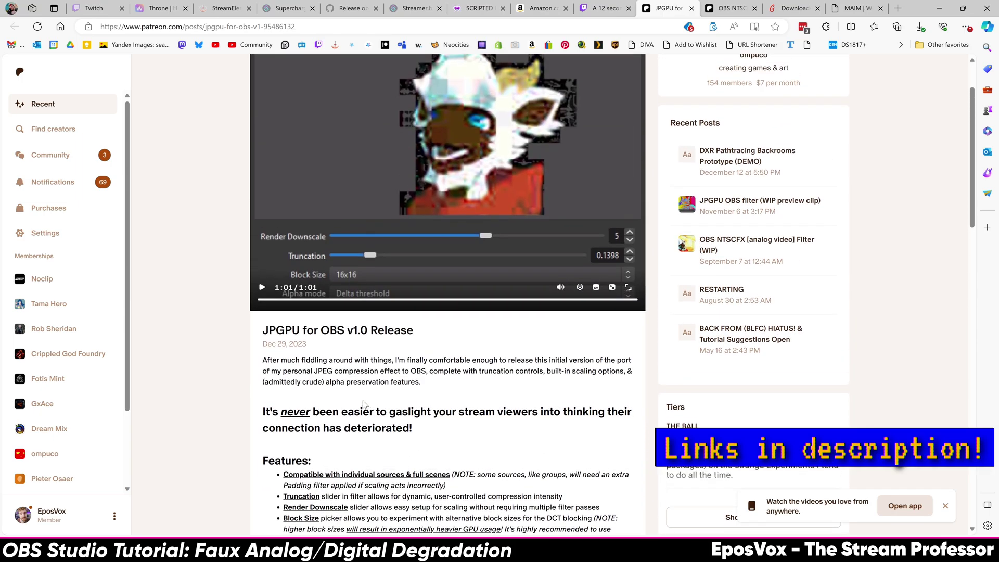
{"action": "scroll", "coordinate": [365, 405], "scroll_direction": "up", "scroll_amount": 4}
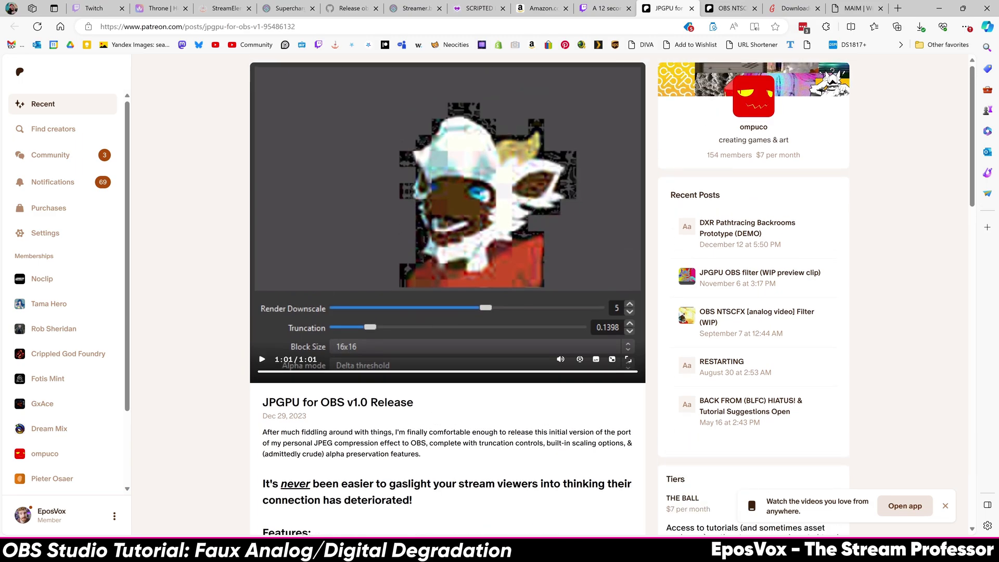
{"action": "scroll", "coordinate": [357, 398], "scroll_direction": "down", "scroll_amount": 1}
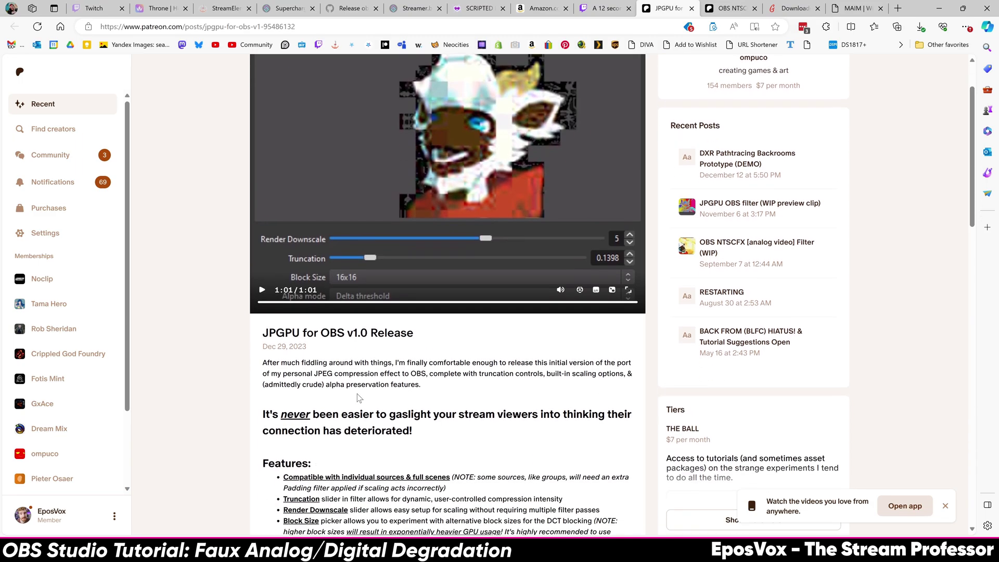
{"action": "scroll", "coordinate": [516, 252], "scroll_direction": "up", "scroll_amount": 1}
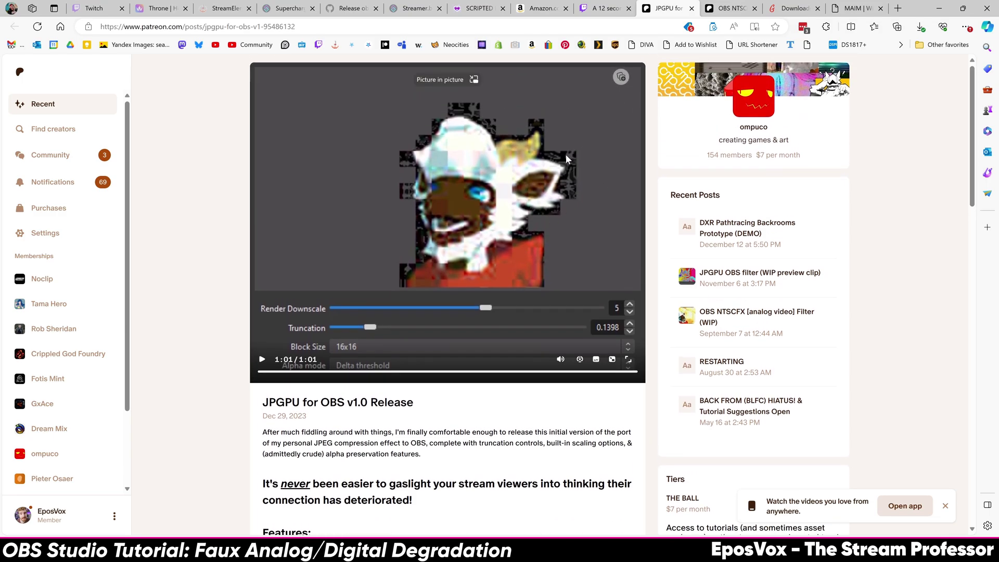
{"action": "scroll", "coordinate": [535, 212], "scroll_direction": "down", "scroll_amount": 2}
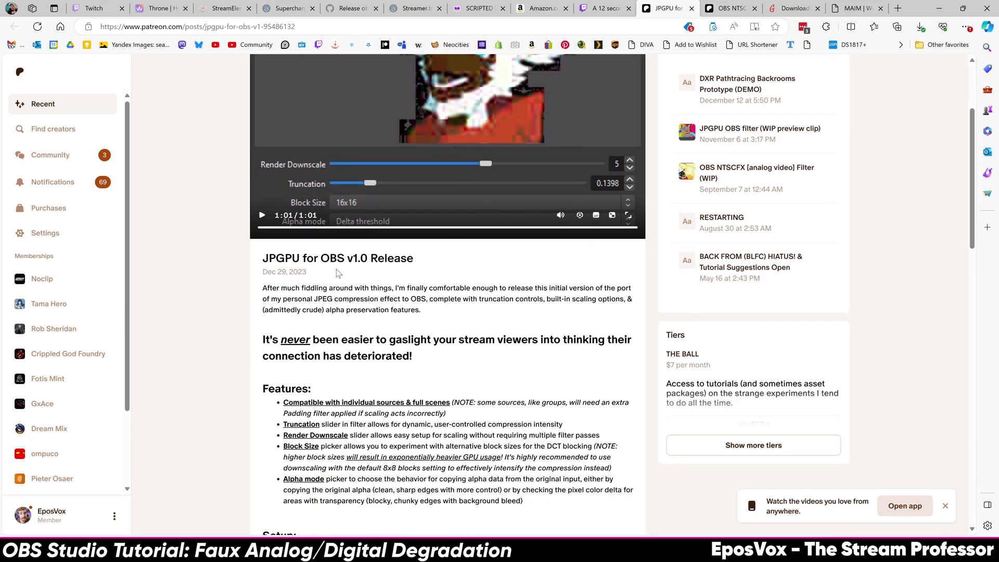
{"action": "scroll", "coordinate": [315, 282], "scroll_direction": "up", "scroll_amount": 2}
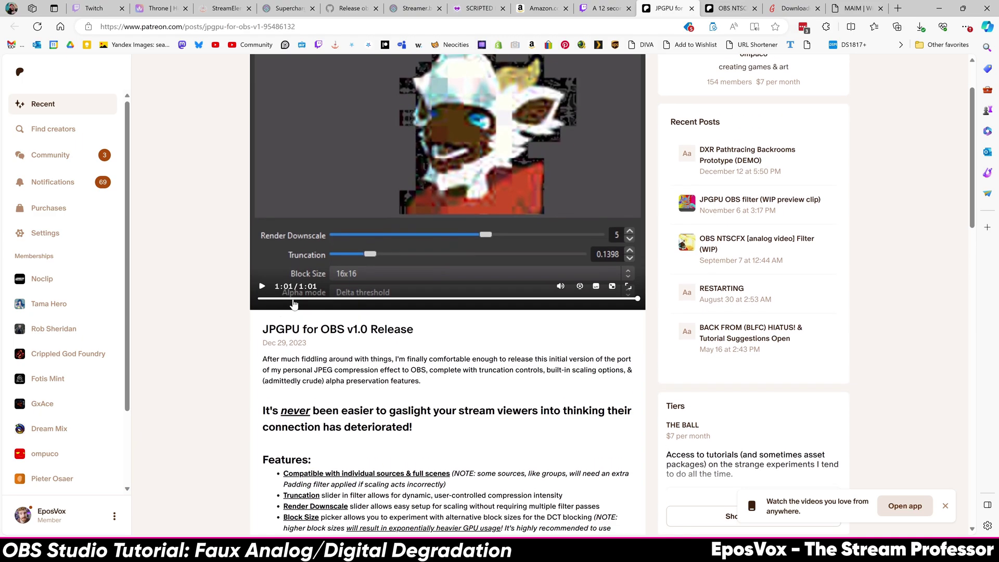
{"action": "left_click", "coordinate": [369, 296]}
{"action": "scroll", "coordinate": [407, 307], "scroll_direction": "up", "scroll_amount": 1}
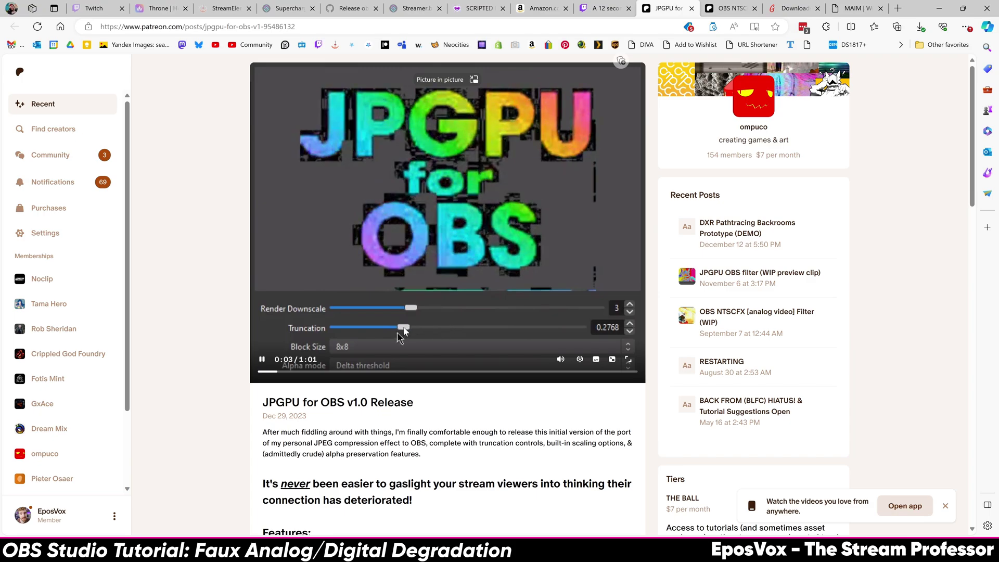
{"action": "left_click", "coordinate": [258, 359]}
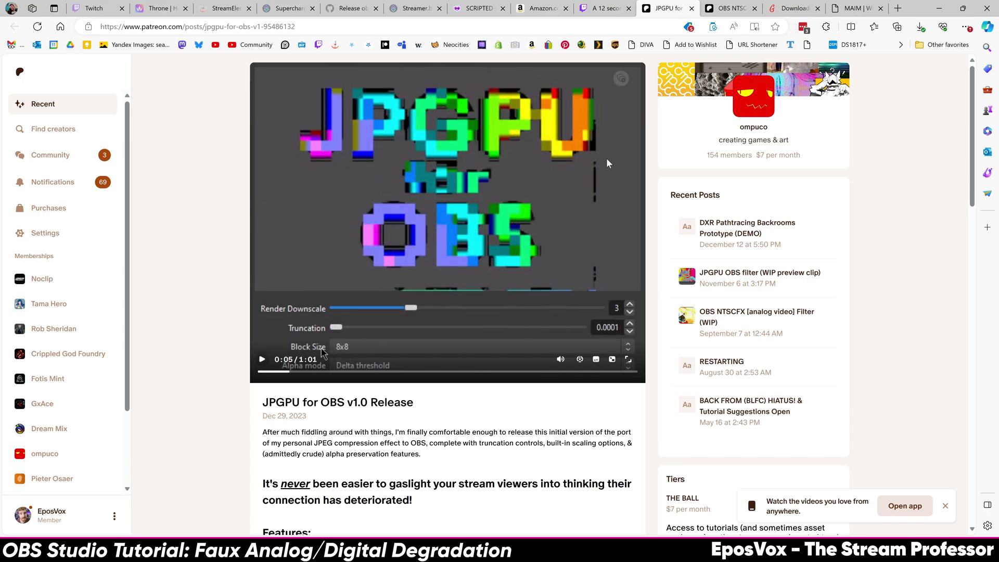
{"action": "left_click", "coordinate": [729, 8]}
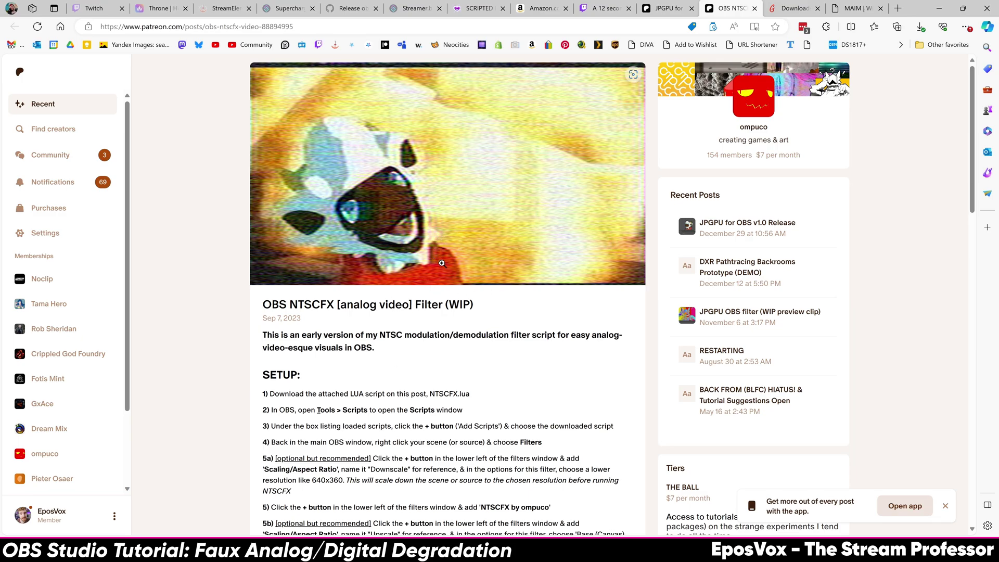
- Scroll through the NTSCFX post's setup instructions
{"action": "scroll", "coordinate": [441, 263], "scroll_direction": "down", "scroll_amount": 12}
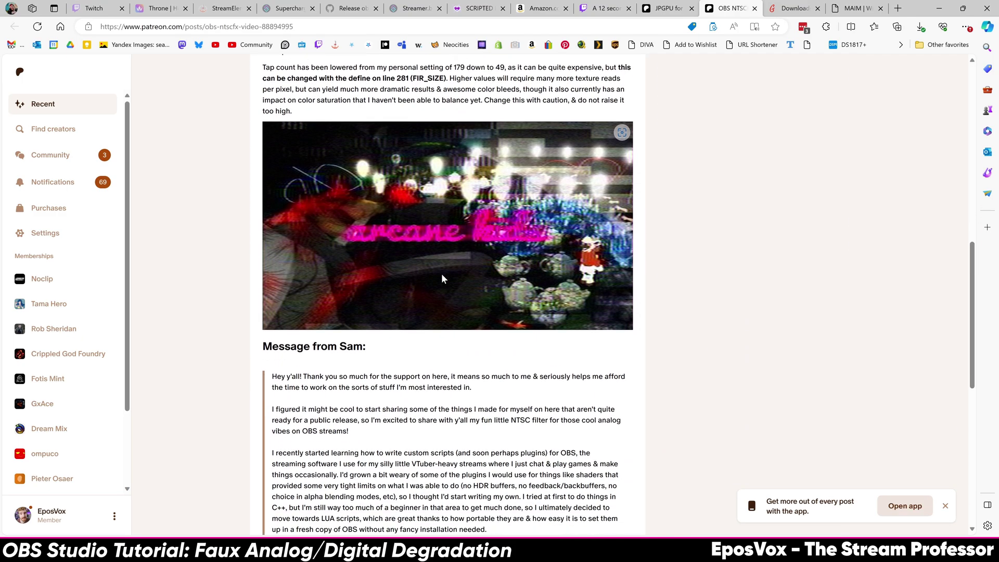
{"action": "scroll", "coordinate": [443, 279], "scroll_direction": "down", "scroll_amount": 3}
{"action": "scroll", "coordinate": [443, 276], "scroll_direction": "up", "scroll_amount": 15}
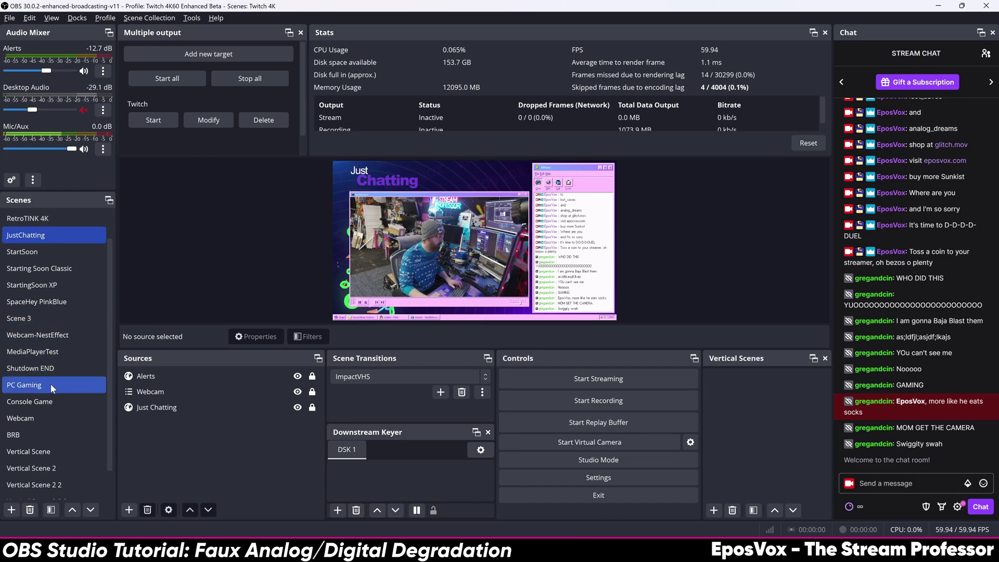
- Step through SpaceHey PinkBlue and Webcam scenes, ending on Webcam-NestEffect with its nested Webcam source
{"action": "scroll", "coordinate": [61, 424], "scroll_direction": "up", "scroll_amount": 1}
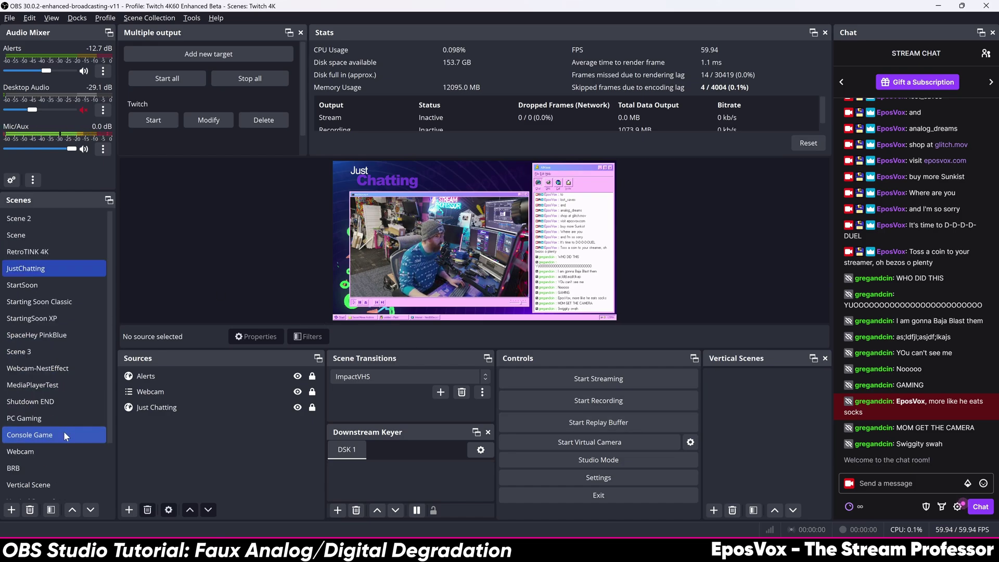
{"action": "left_click", "coordinate": [47, 334]}
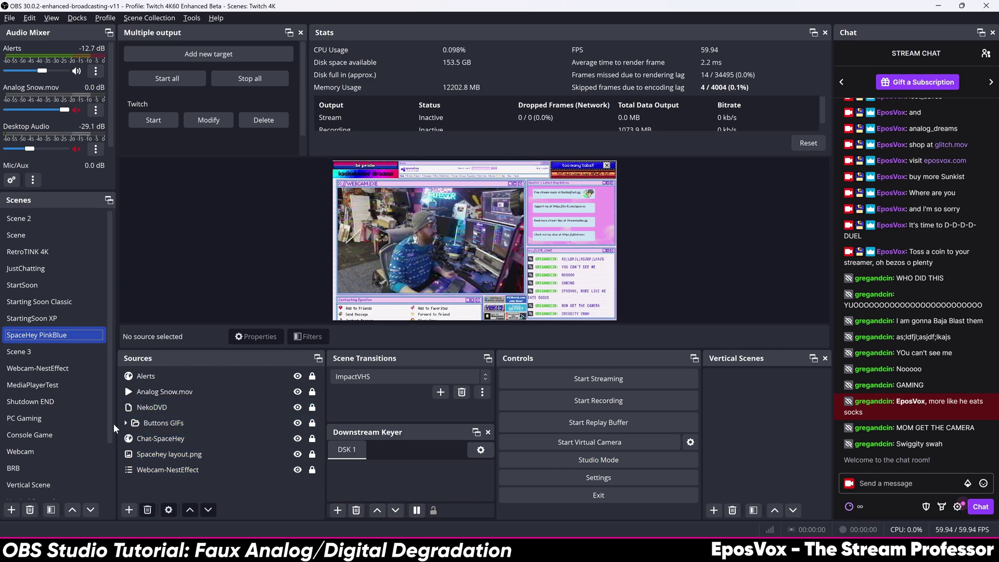
{"action": "left_click", "coordinate": [50, 451]}
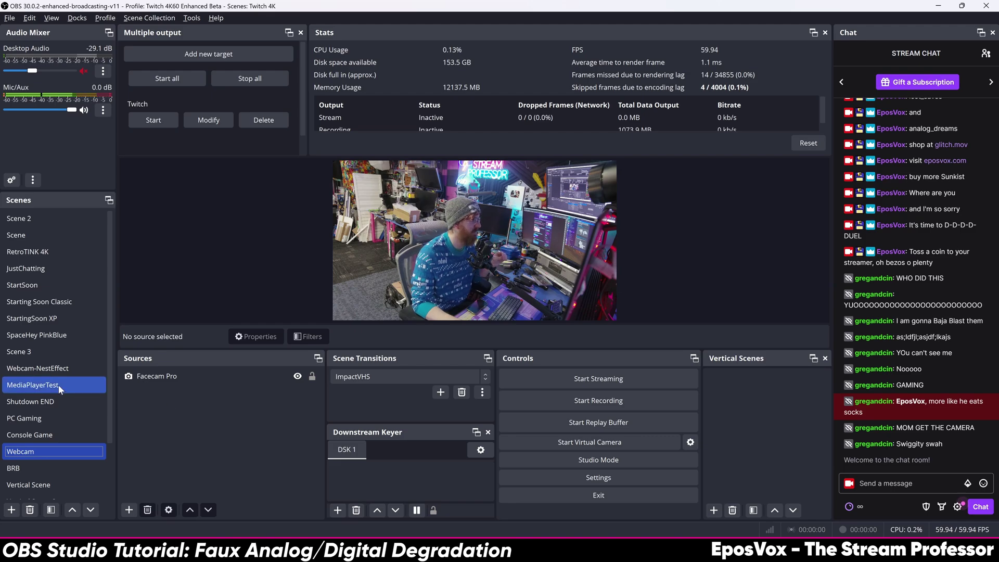
{"action": "left_click", "coordinate": [55, 371]}
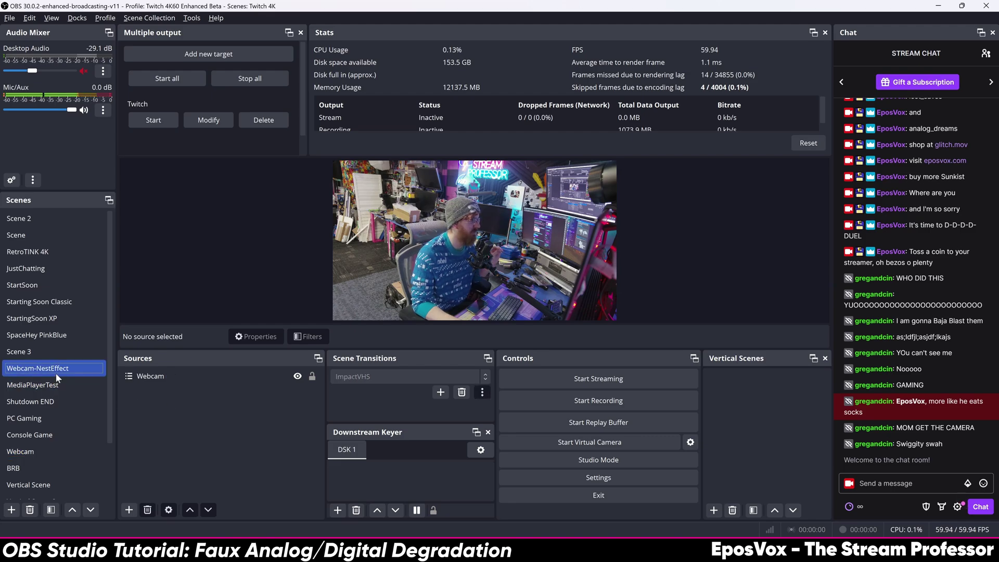
- In Webcam-NestEffect's filters, disable Scaling/Aspect Ratio, NTSCFX by ompuco, Scaling/Aspect Ratio 2 and remaining effects
{"action": "right_click", "coordinate": [82, 369]}
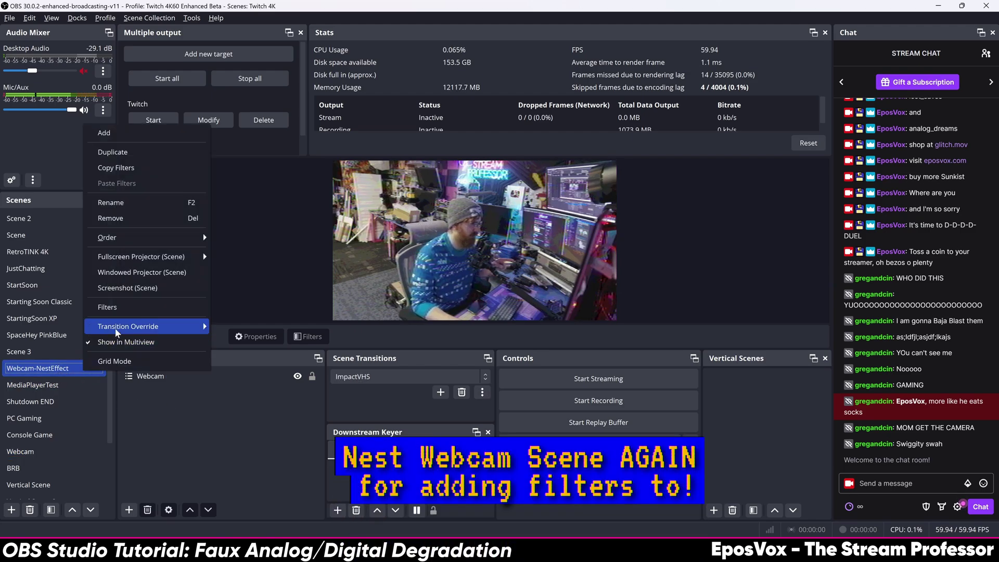
{"action": "left_click", "coordinate": [118, 305]}
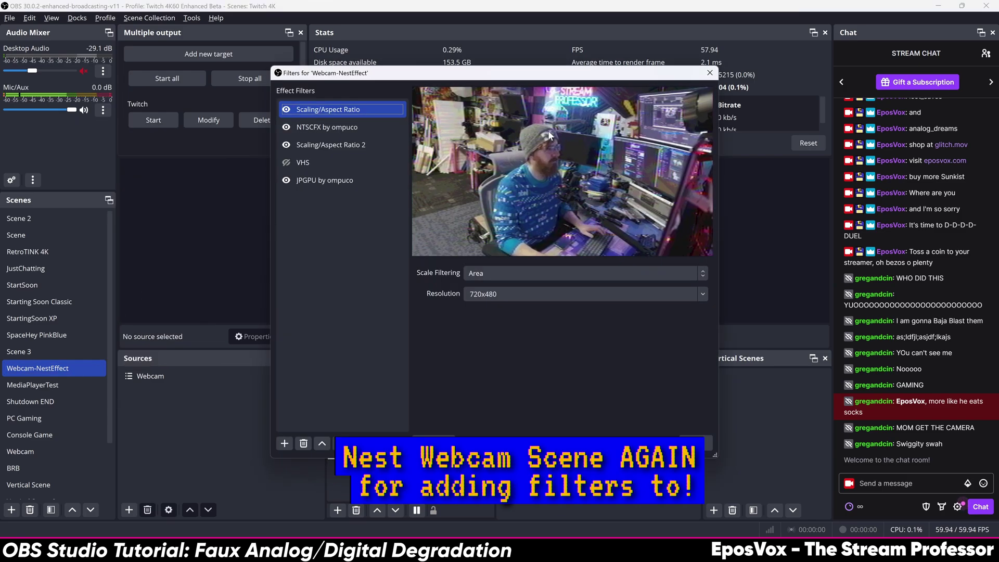
{"action": "left_click", "coordinate": [286, 110]}
{"action": "left_click", "coordinate": [289, 126]}
{"action": "left_click", "coordinate": [286, 145]}
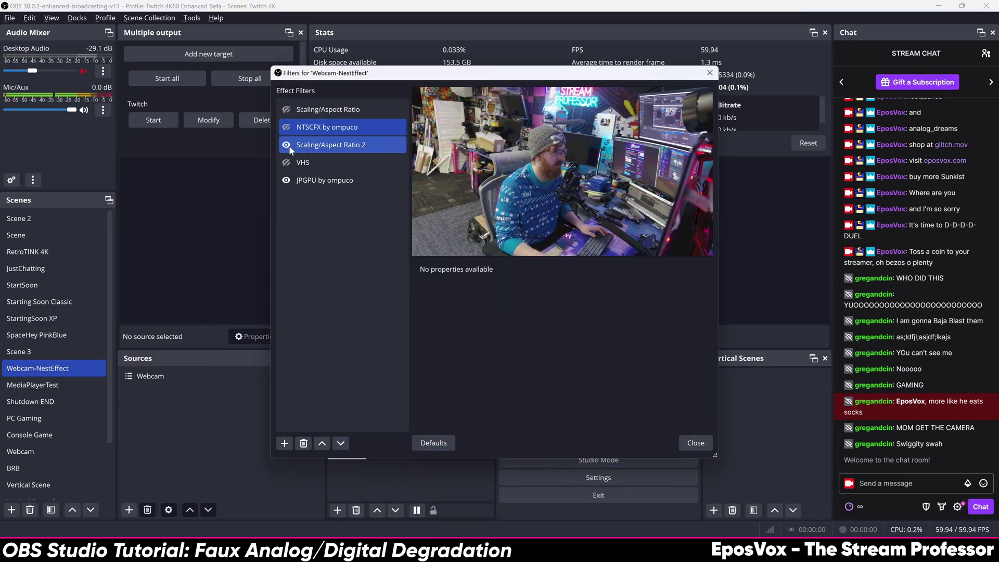
{"action": "left_click", "coordinate": [286, 180]}
- Delete the VHS filter, review the remaining filters' settings, and close the filters window
{"action": "left_click", "coordinate": [322, 163]}
{"action": "left_click", "coordinate": [303, 443]}
{"action": "left_click", "coordinate": [520, 275]}
{"action": "left_click", "coordinate": [354, 111]}
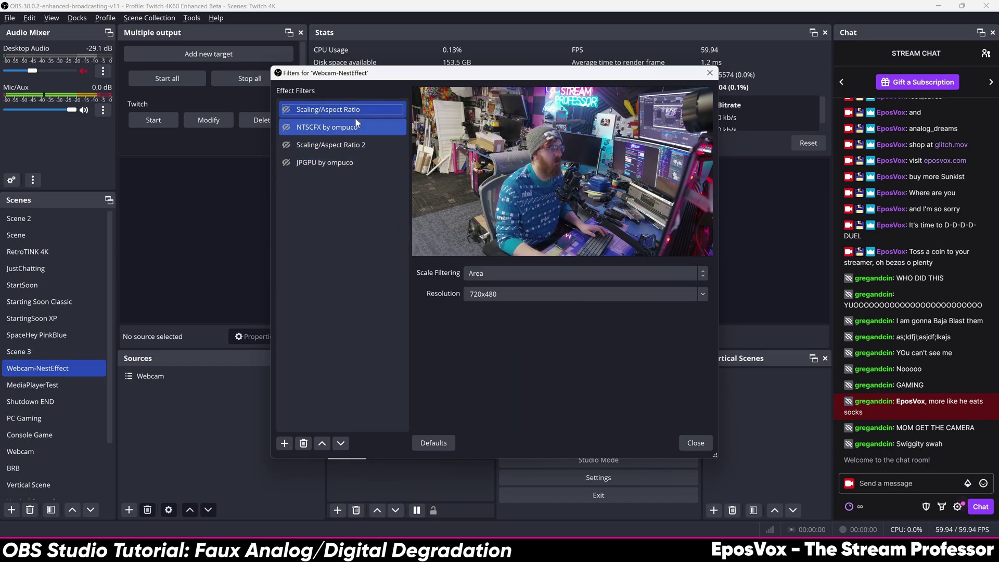
{"action": "left_click", "coordinate": [333, 146]}
{"action": "key", "text": "Up"}
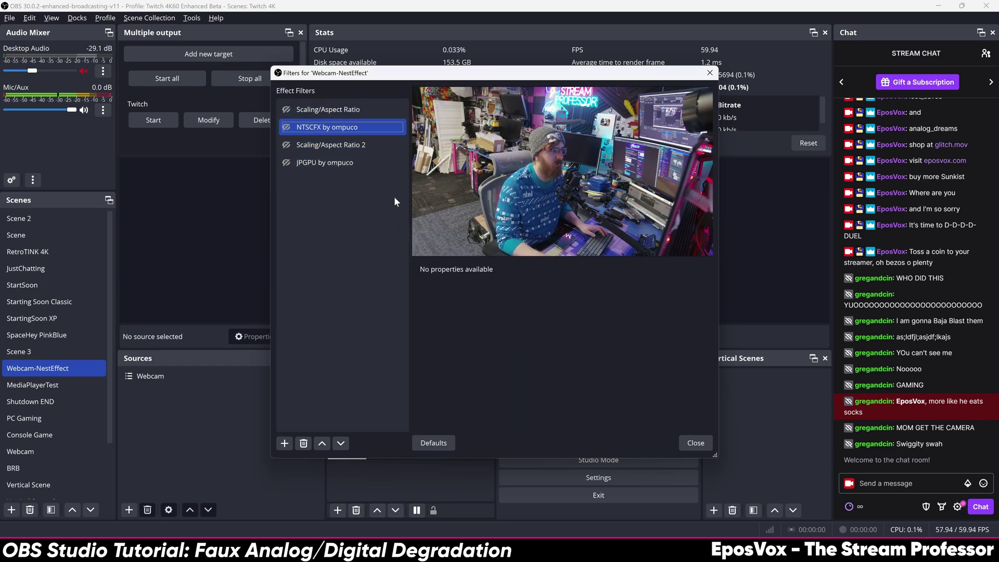
{"action": "left_click", "coordinate": [696, 443]}
{"action": "left_click", "coordinate": [192, 19]}
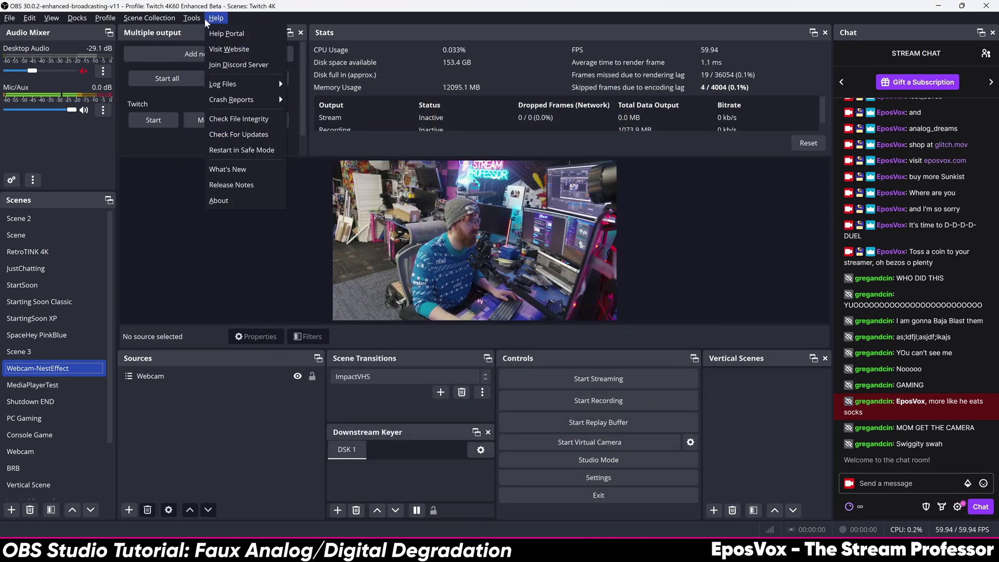
- Load a .lua file in Scripts and confirm JPGPU-for-OBS.lua and NTSCFX.lua are both loaded
{"action": "left_click", "coordinate": [229, 98]}
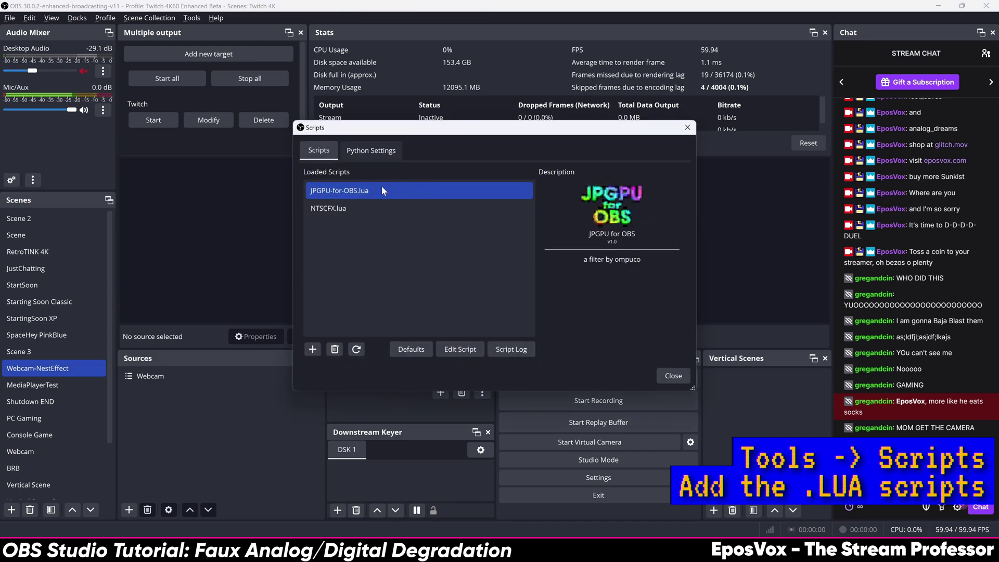
{"action": "left_click", "coordinate": [312, 349]}
{"action": "double_click", "coordinate": [417, 245]}
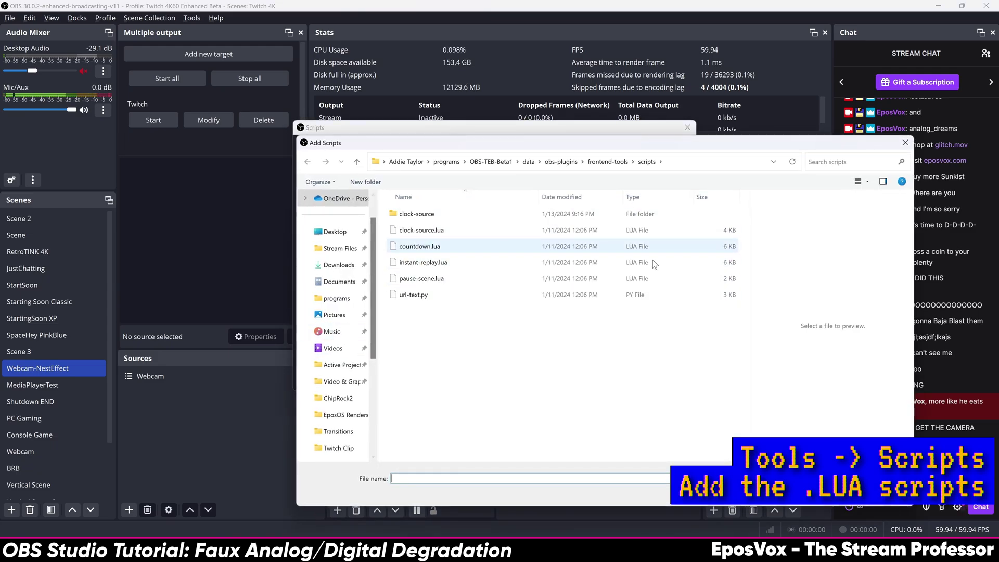
{"action": "left_click", "coordinate": [365, 197]}
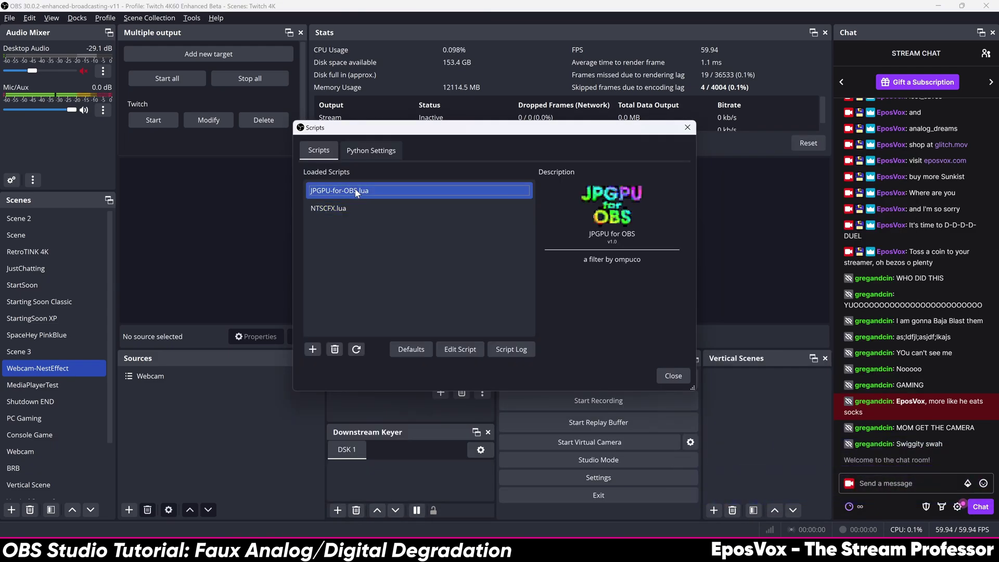
{"action": "left_click", "coordinate": [355, 207]}
{"action": "left_click", "coordinate": [354, 207]}
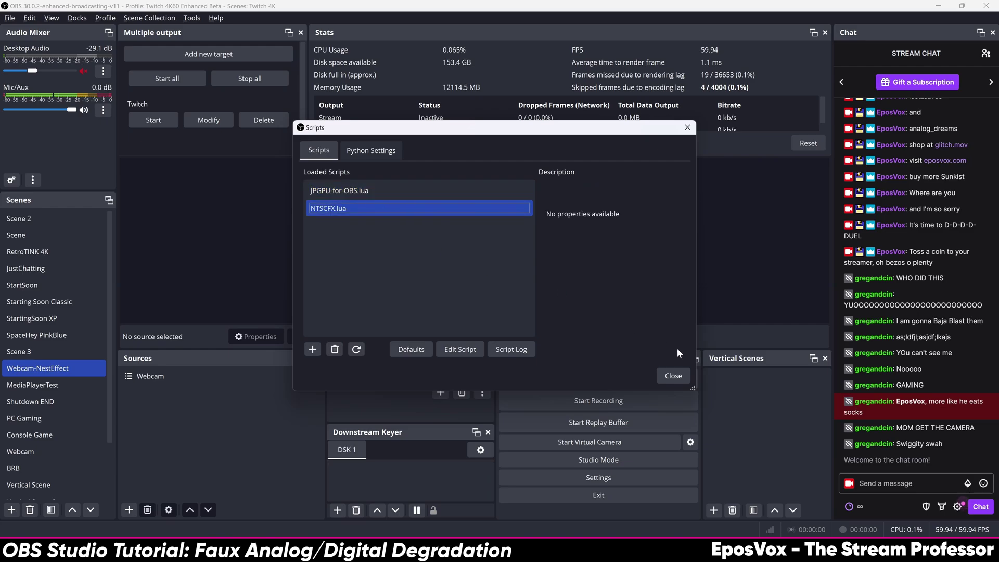
{"action": "left_click", "coordinate": [673, 376]}
- Add a second NTSCFX by ompuco filter, named NTSCFX by ompuco 2, to Webcam-NestEffect
{"action": "right_click", "coordinate": [82, 368]}
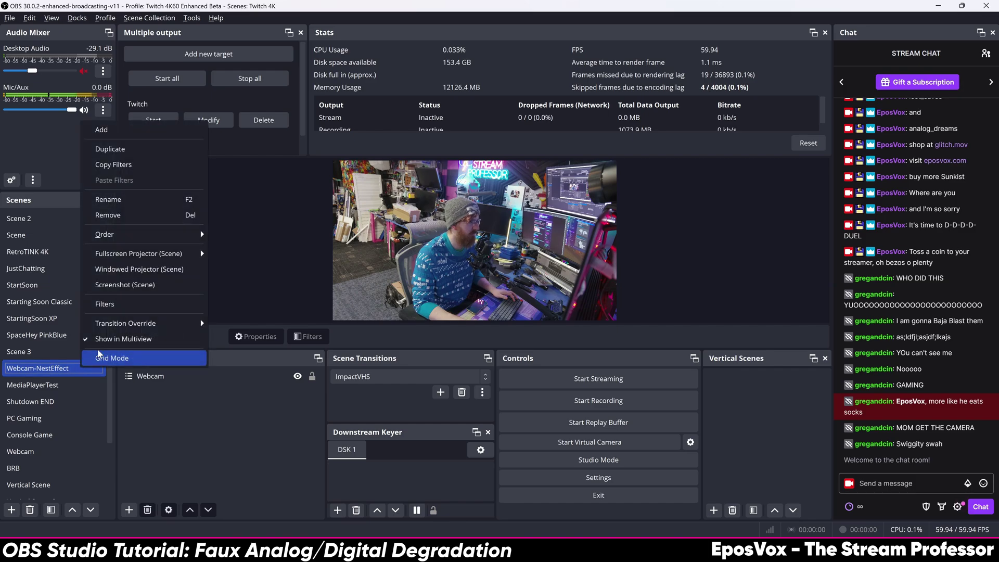
{"action": "left_click", "coordinate": [117, 303]}
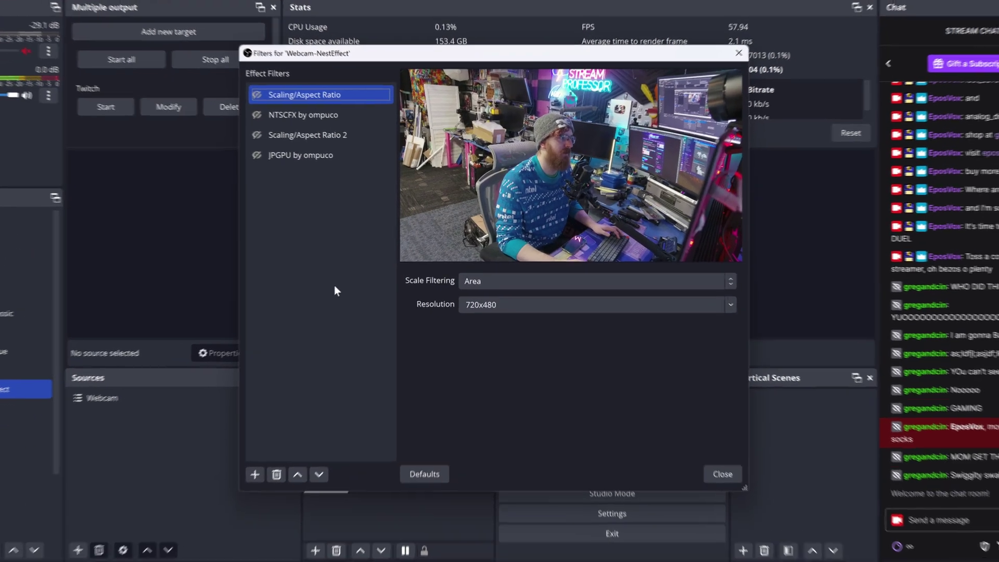
{"action": "left_click", "coordinate": [333, 127]}
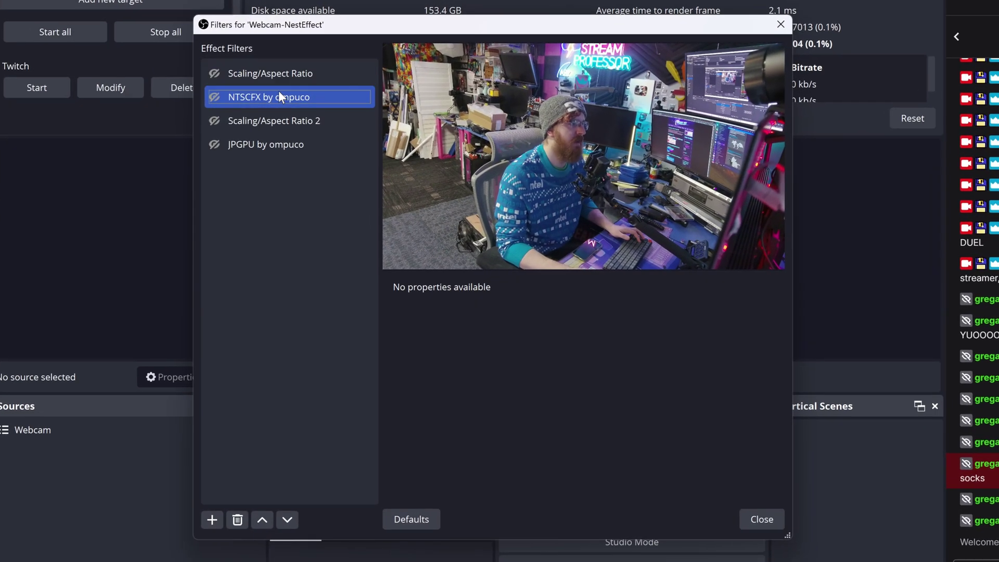
{"action": "left_click", "coordinate": [212, 520]}
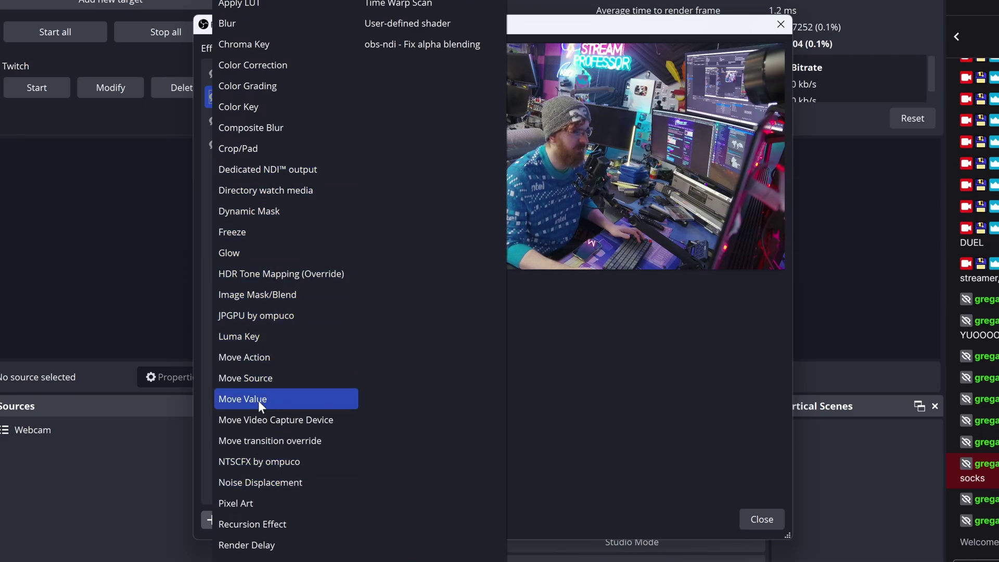
{"action": "left_click", "coordinate": [267, 461]}
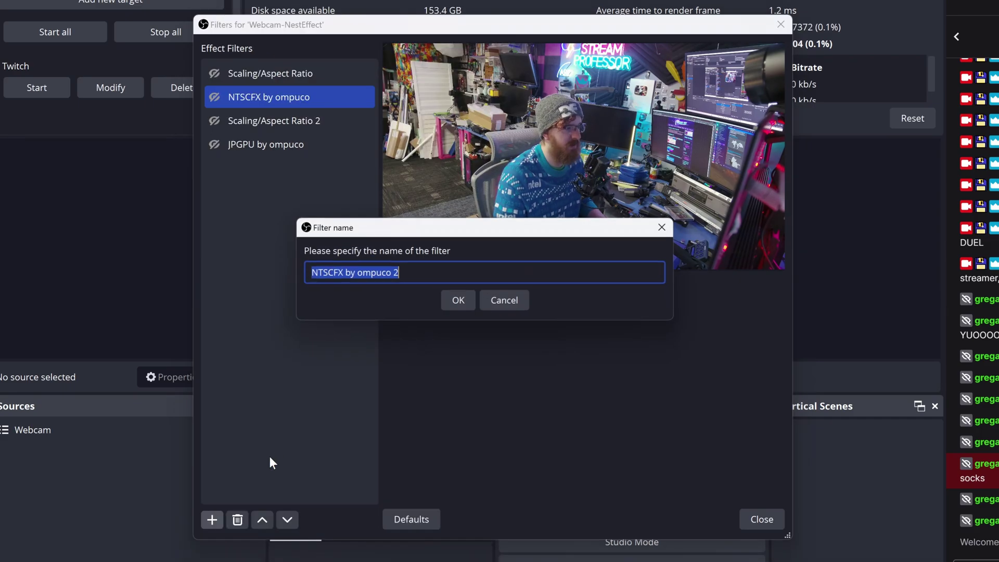
{"action": "left_click", "coordinate": [456, 300]}
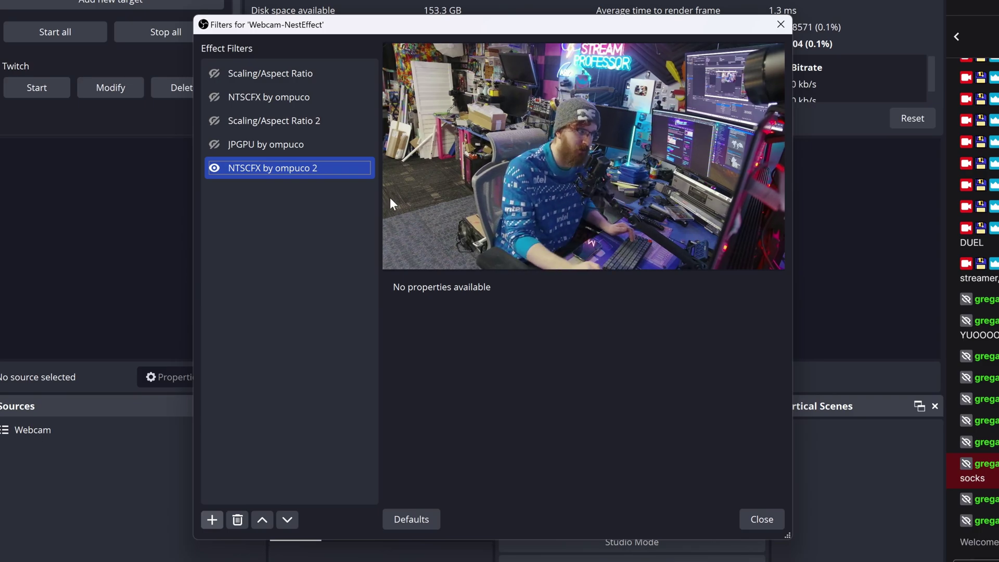
{"action": "left_click", "coordinate": [212, 520]}
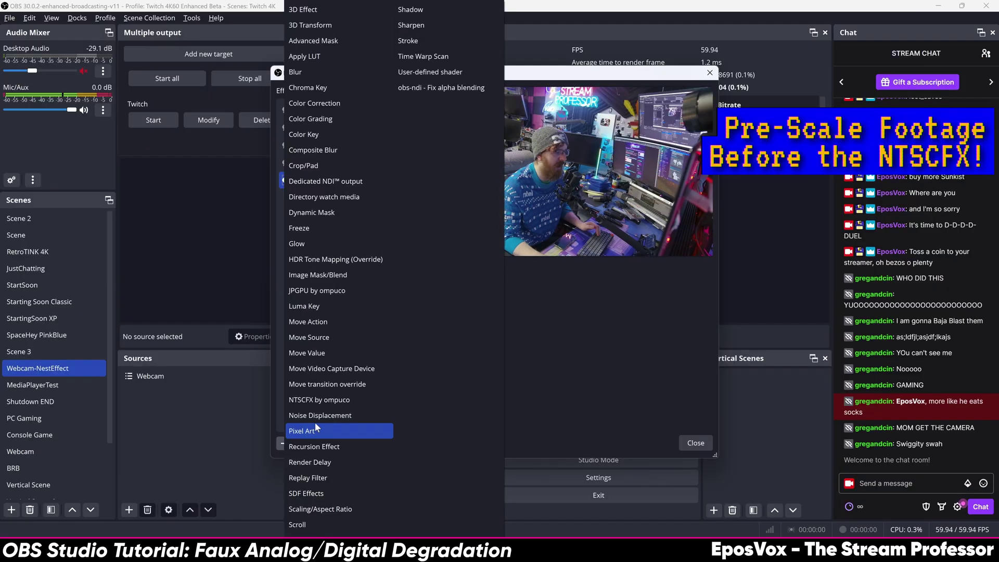
- Add a Scaling/Aspect Ratio 3 filter with Area scaling and resolution 854x480
{"action": "left_click", "coordinate": [320, 509]}
{"action": "left_click", "coordinate": [469, 281]}
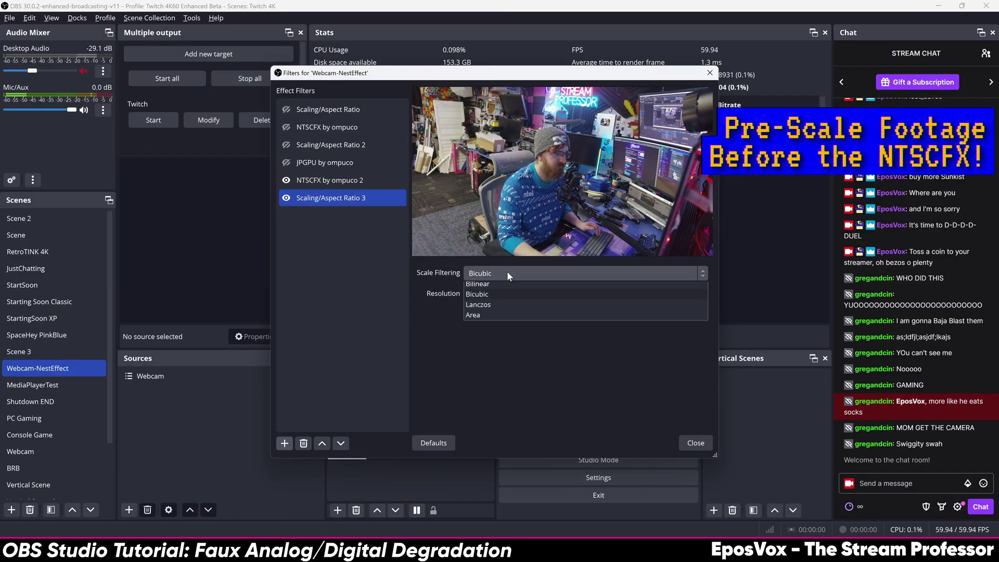
{"action": "left_click", "coordinate": [479, 314]}
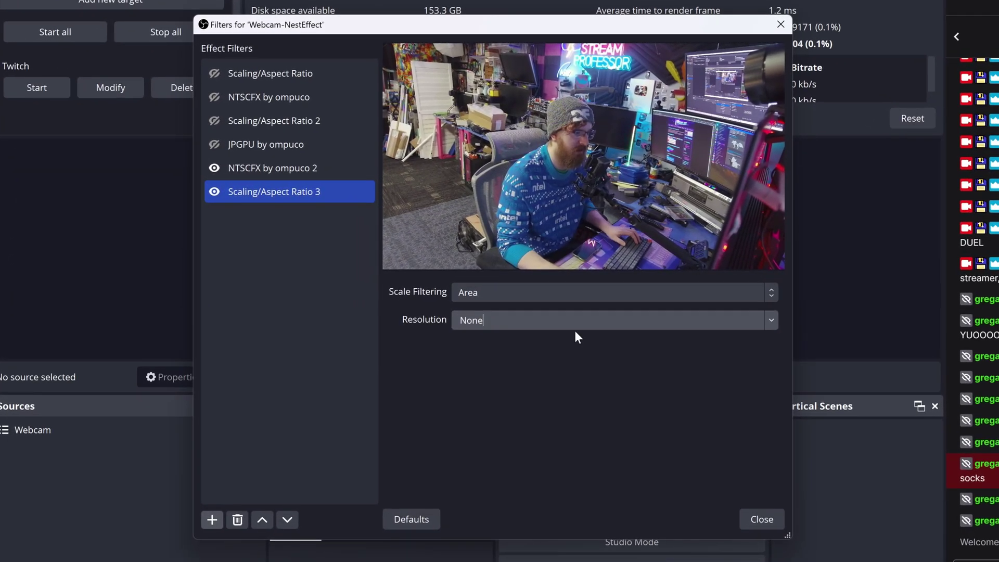
{"action": "left_click", "coordinate": [771, 320]}
{"action": "left_click", "coordinate": [760, 318]}
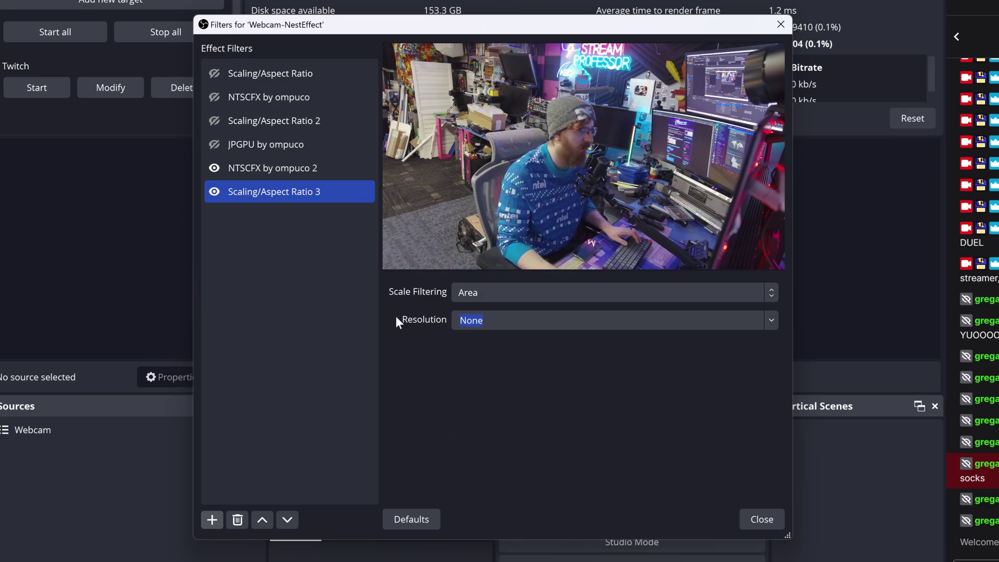
{"action": "key", "text": "BackSpace"}
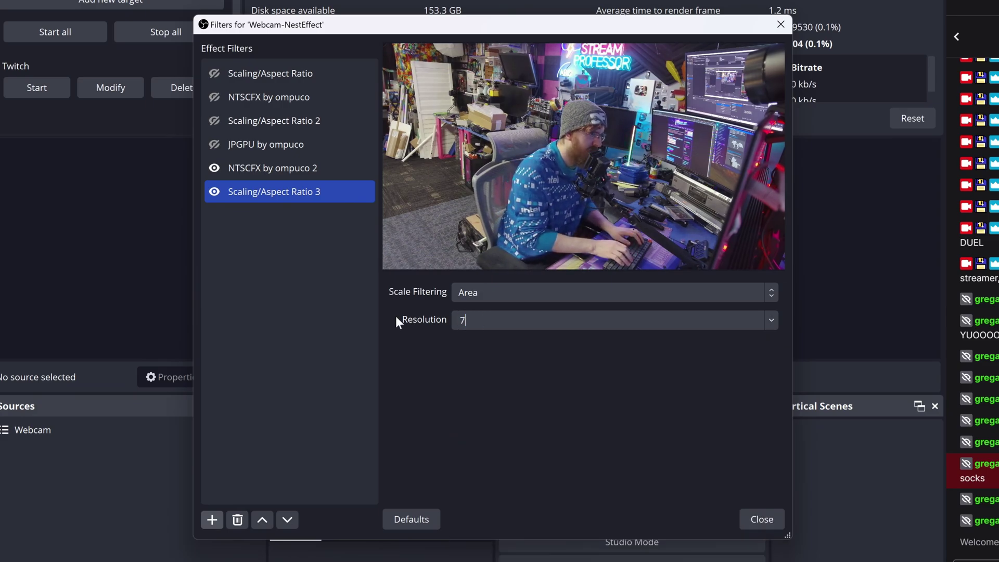
{"action": "type", "text": "854dx"}
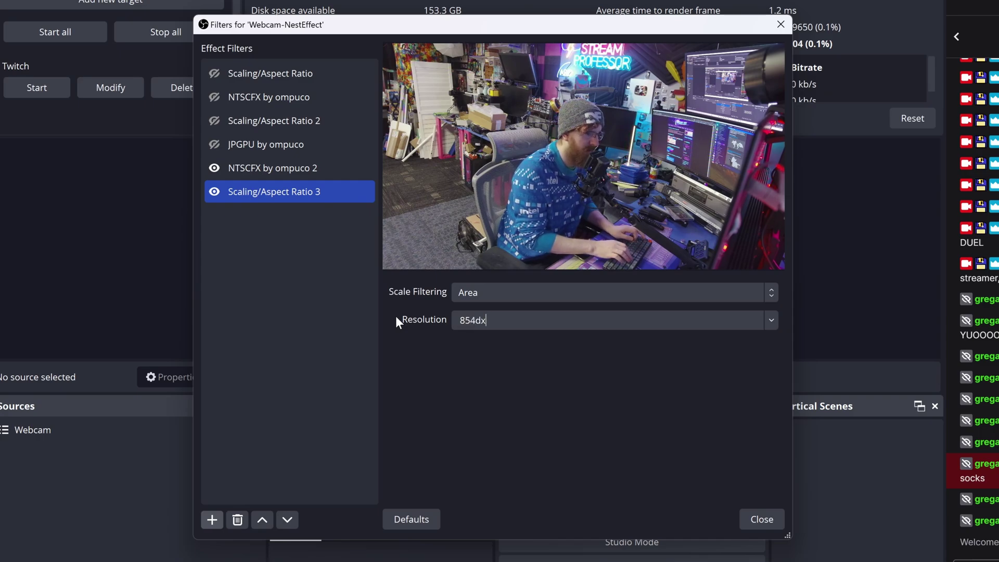
{"action": "type", "text": "480"}
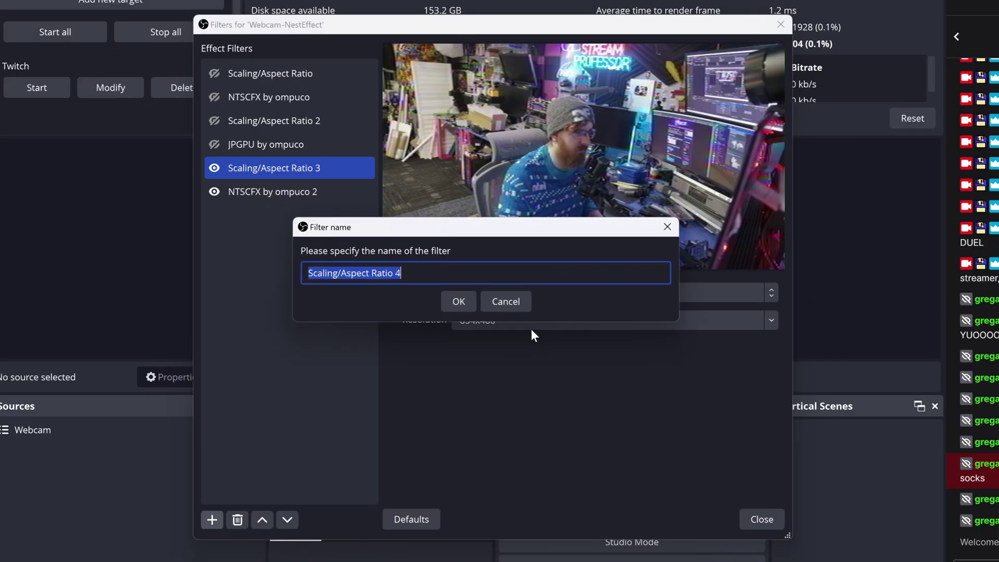
- Add Scaling/Aspect Ratio 4 with Area scaling at 3840x2160, then close the filters window
{"action": "left_click", "coordinate": [458, 302]}
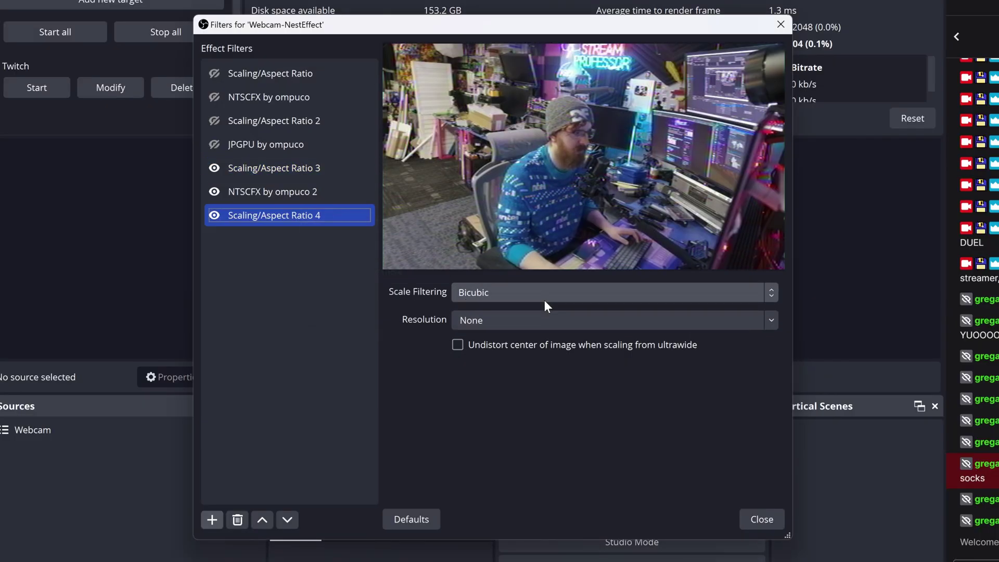
{"action": "left_click", "coordinate": [544, 297]}
{"action": "left_click", "coordinate": [488, 364]}
{"action": "left_click", "coordinate": [767, 320]}
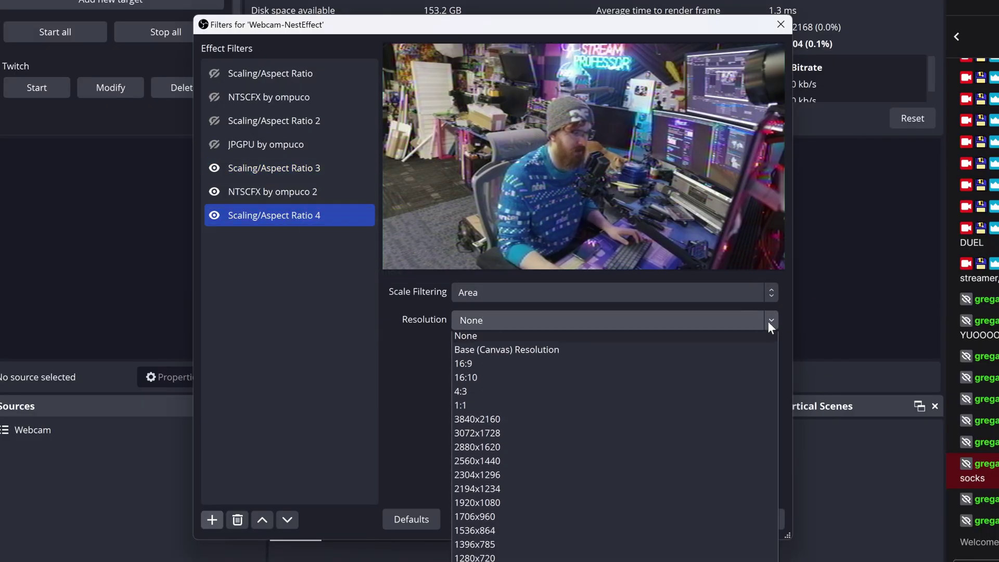
{"action": "left_click", "coordinate": [649, 416]}
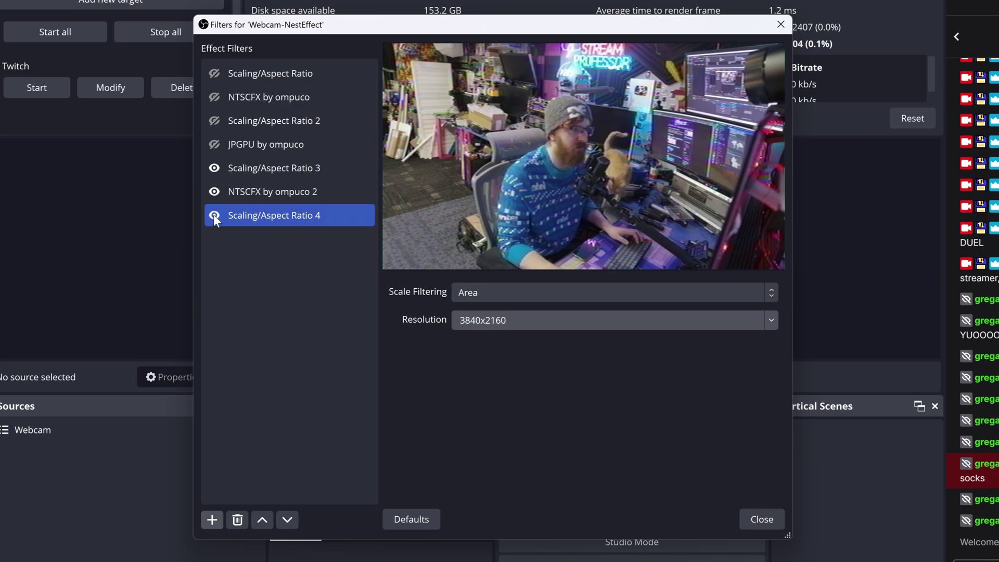
{"action": "left_click", "coordinate": [744, 517]}
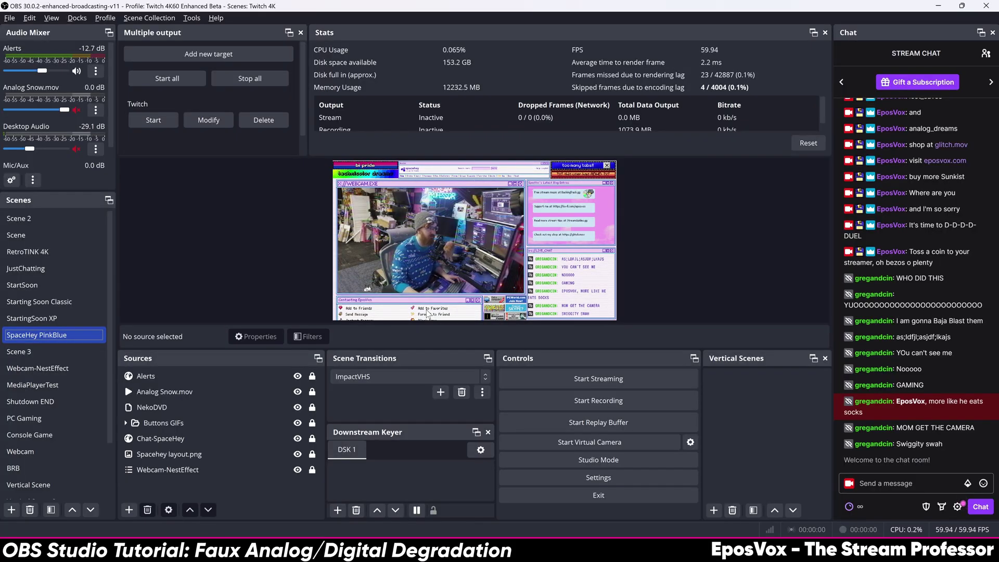
- Switch to Webcam-NestEffect and briefly check the Webcam source's filters
{"action": "left_click", "coordinate": [36, 368]}
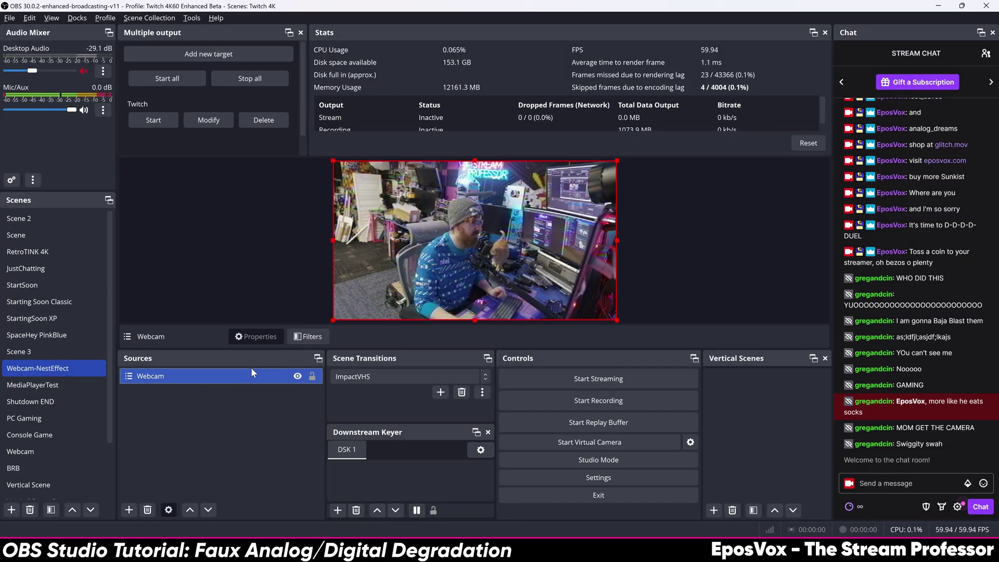
{"action": "left_click", "coordinate": [305, 338]}
{"action": "left_click", "coordinate": [696, 443]}
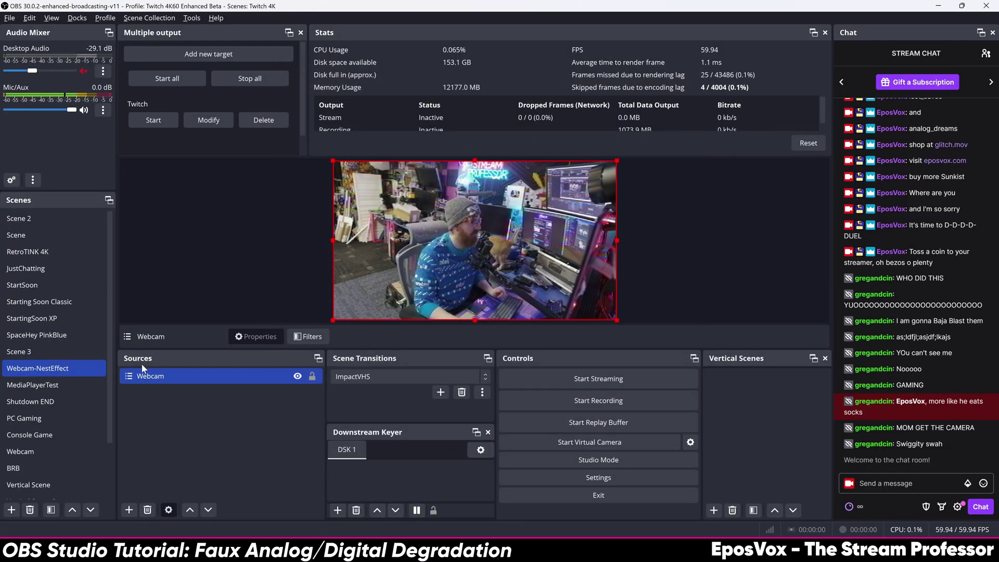
- Reopen Webcam-NestEffect's filters and review JPGPU by ompuco, NTSCFX by ompuco 2 and Scaling/Aspect Ratio 4
{"action": "right_click", "coordinate": [87, 365]}
{"action": "left_click", "coordinate": [127, 304]}
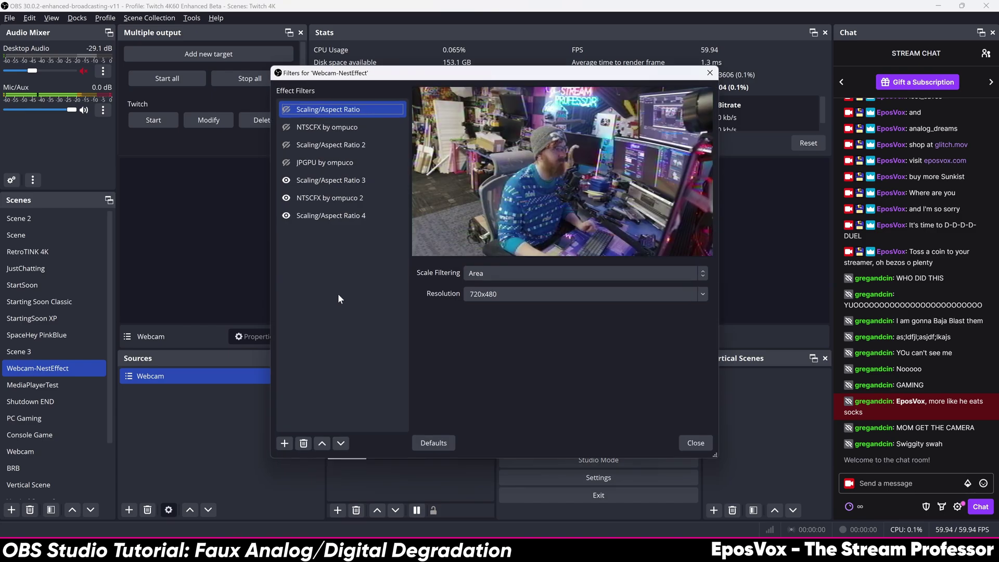
{"action": "left_click", "coordinate": [320, 164]}
{"action": "left_click", "coordinate": [329, 198]}
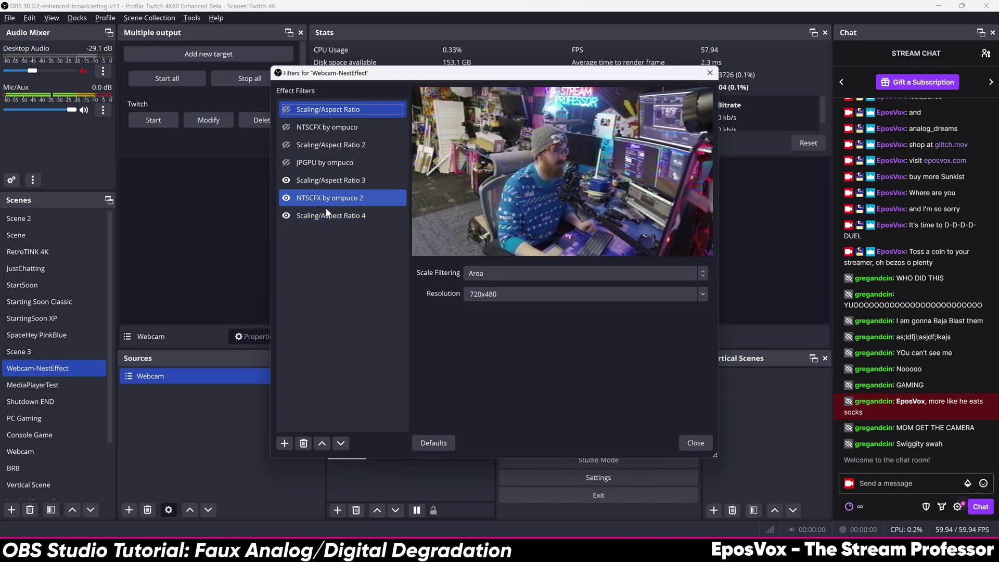
{"action": "left_click", "coordinate": [335, 217]}
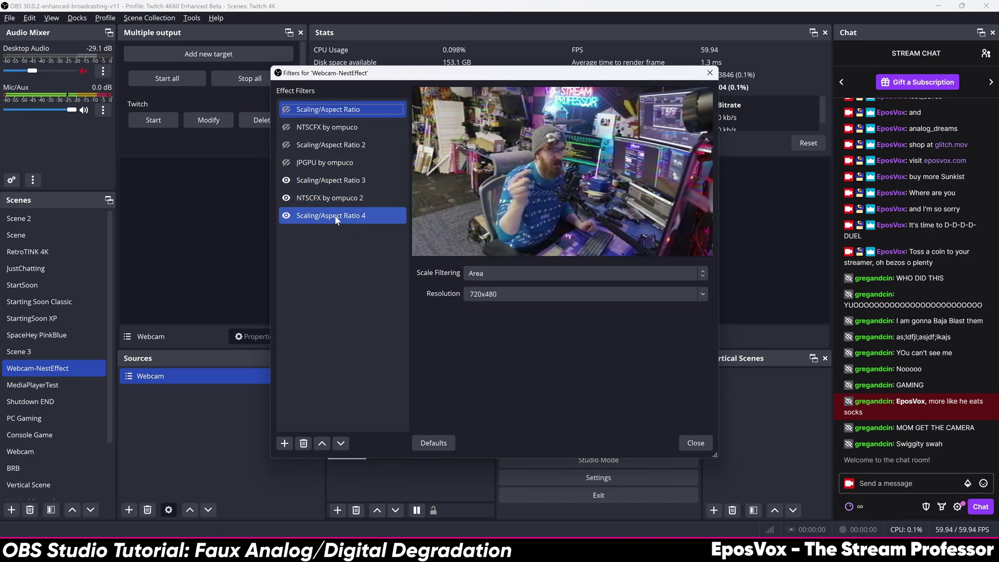
{"action": "left_click", "coordinate": [284, 443]}
- Add a second JPGPU by ompuco filter with the default name and lower Render Downscale from 7 to 3
{"action": "left_click", "coordinate": [337, 291]}
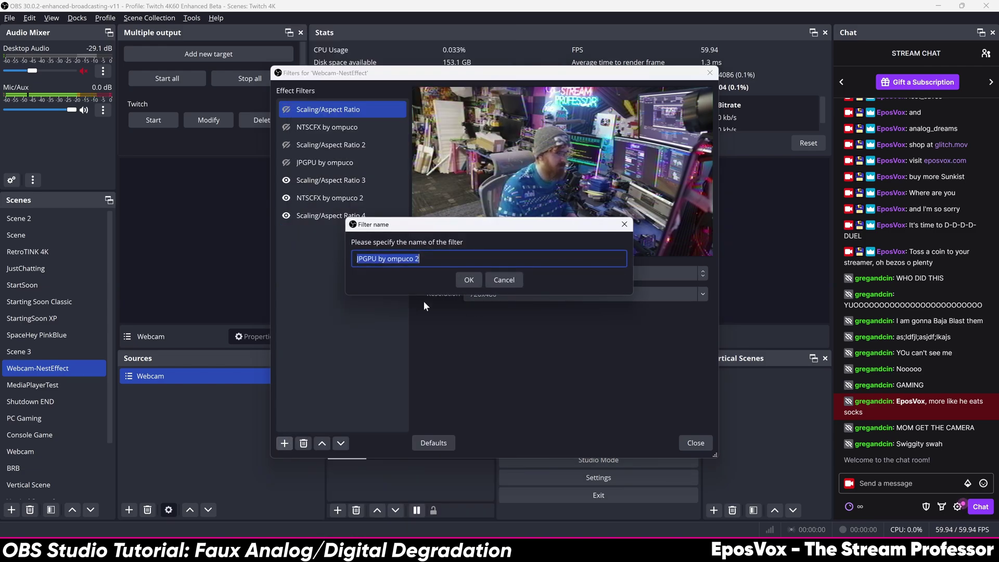
{"action": "left_click", "coordinate": [474, 280]}
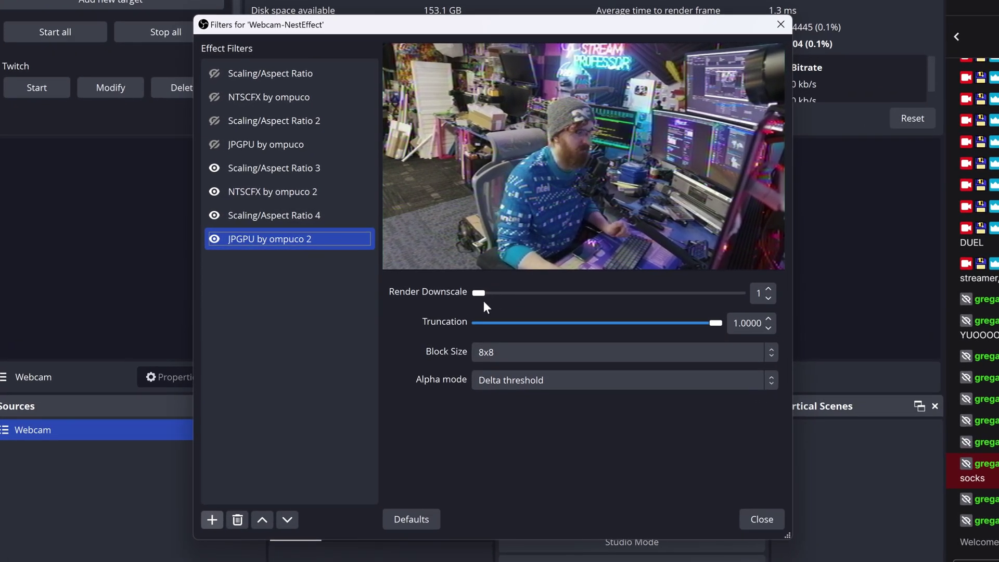
{"action": "left_click", "coordinate": [479, 292]}
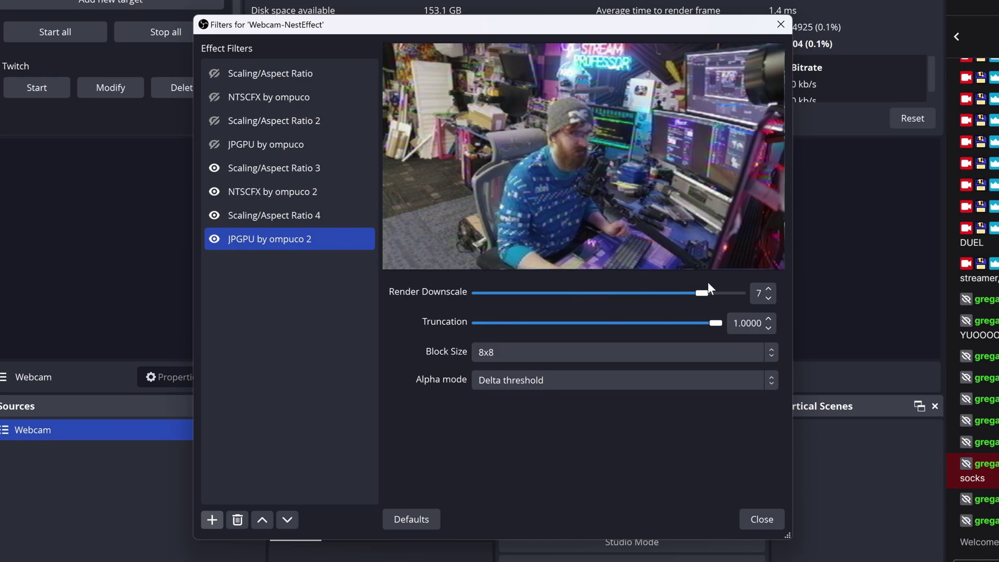
{"action": "left_click_drag", "start_coordinate": [711, 288], "coordinate": [639, 287]}
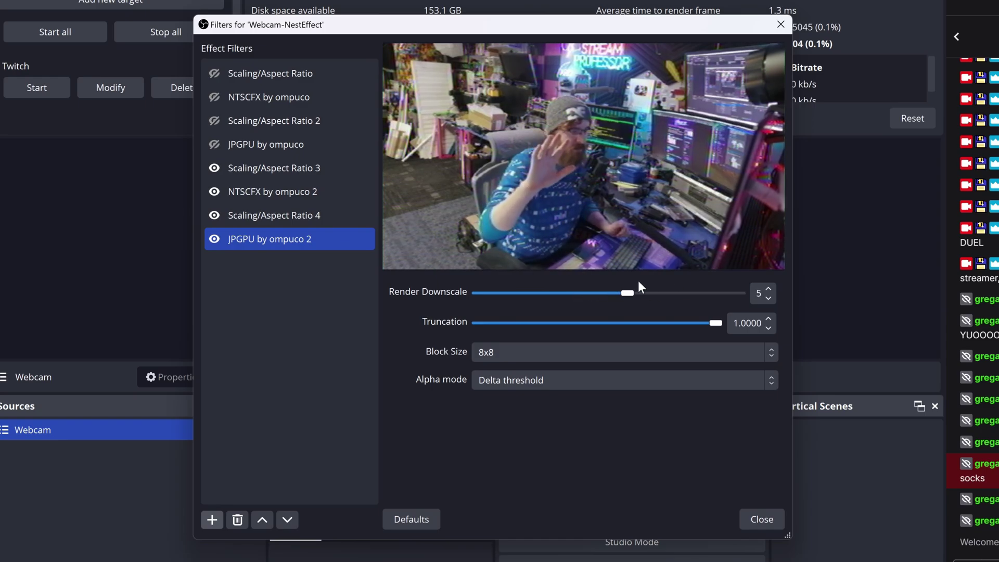
{"action": "left_click_drag", "start_coordinate": [629, 292], "coordinate": [479, 291]}
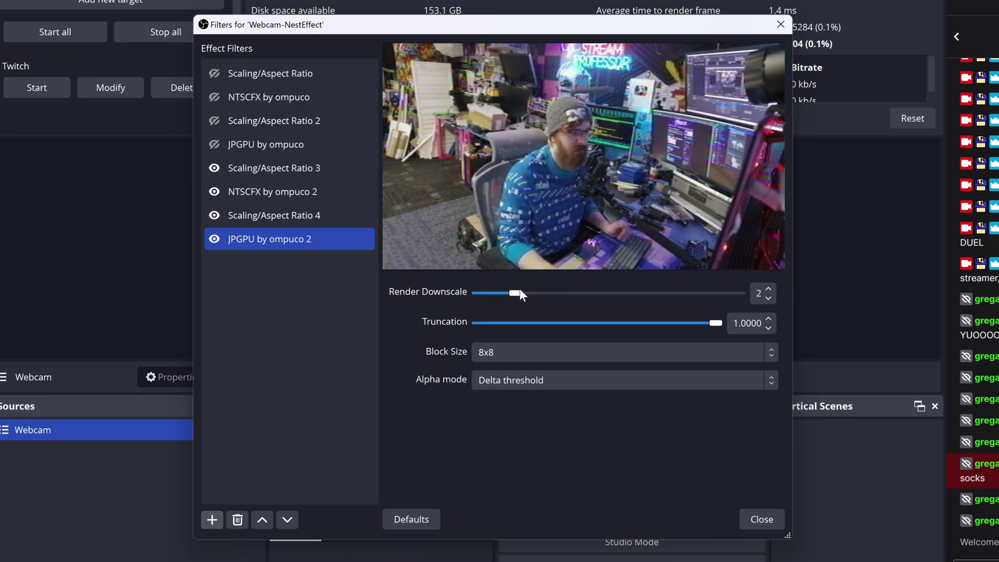
- Keep Block Size at 8x8 and lower Truncation from 1.0000 to 0.3813
{"action": "left_click", "coordinate": [644, 352]}
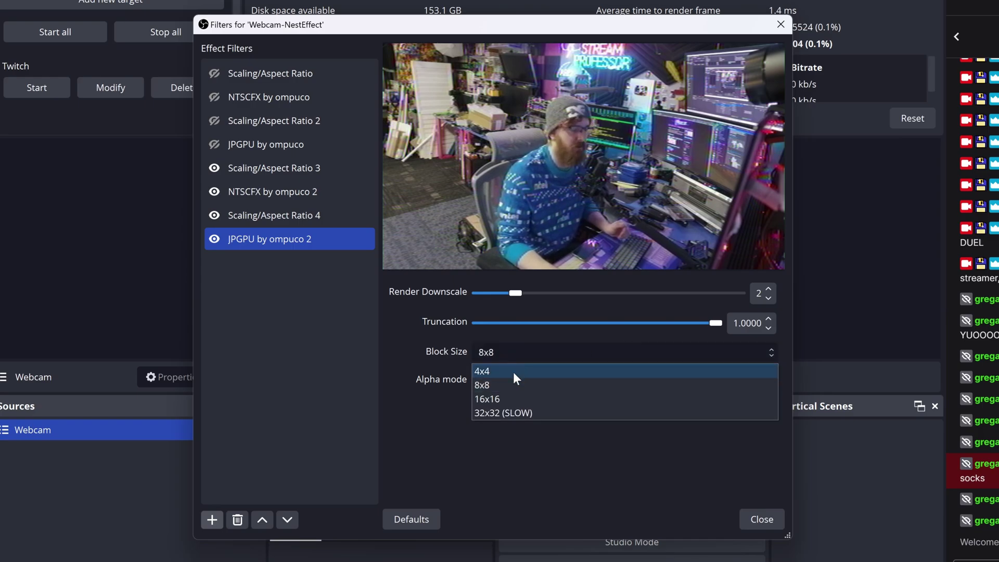
{"action": "left_click", "coordinate": [512, 350]}
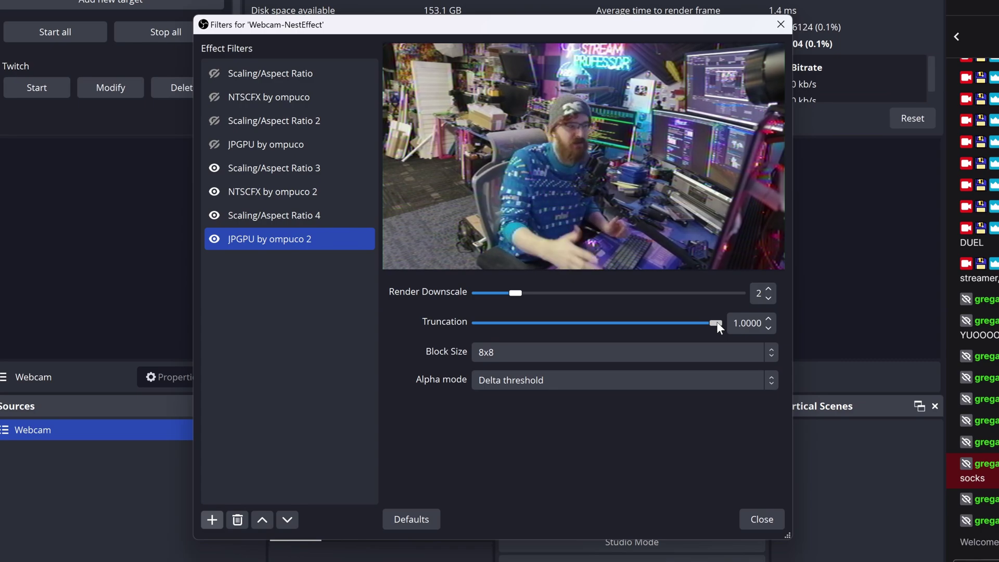
{"action": "left_click_drag", "start_coordinate": [716, 323], "coordinate": [676, 324]}
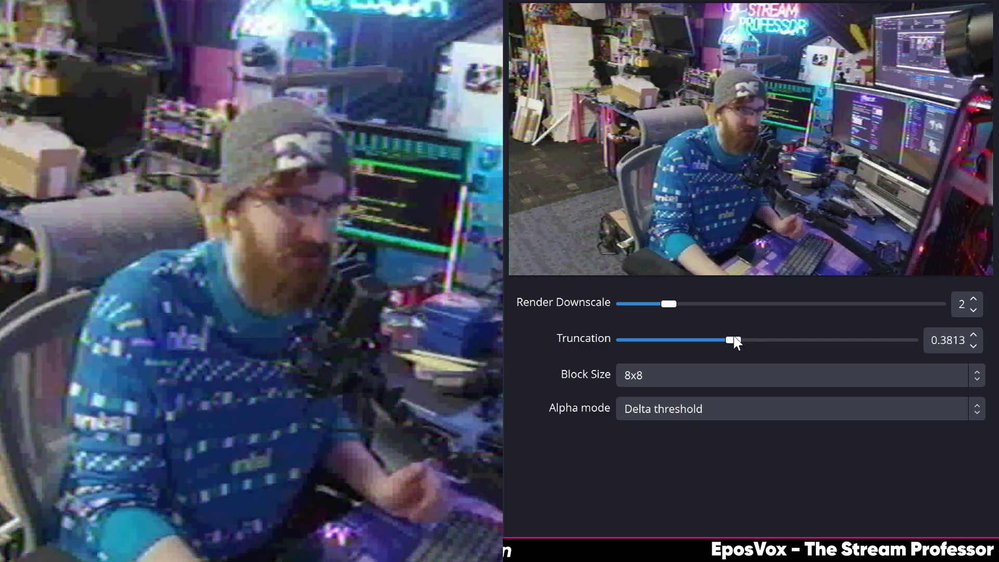
- Lower Truncation further, then compare 32x32, 4x4, 8x8 and 16x16 block sizes
{"action": "left_click_drag", "start_coordinate": [706, 341], "coordinate": [629, 338]}
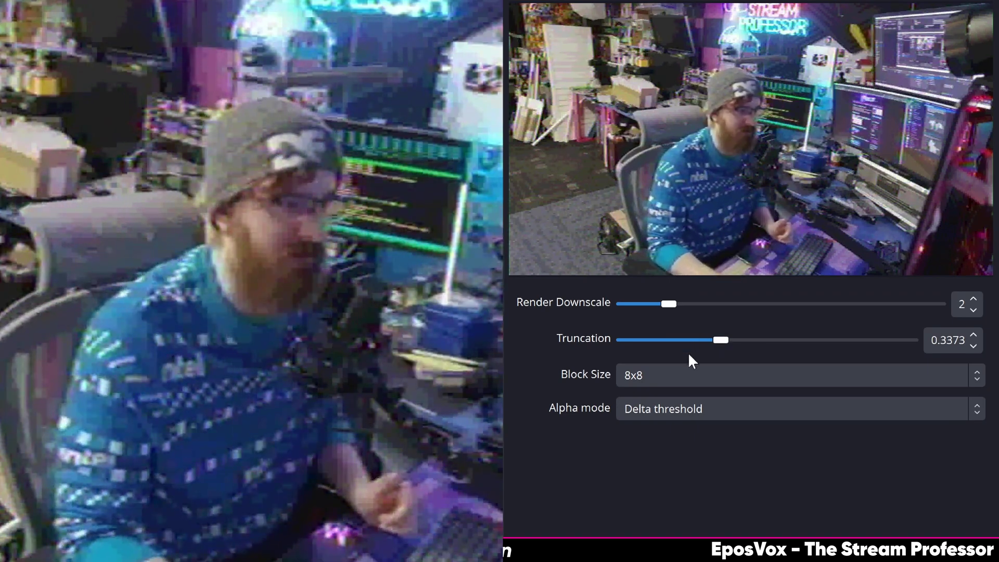
{"action": "left_click", "coordinate": [693, 378]}
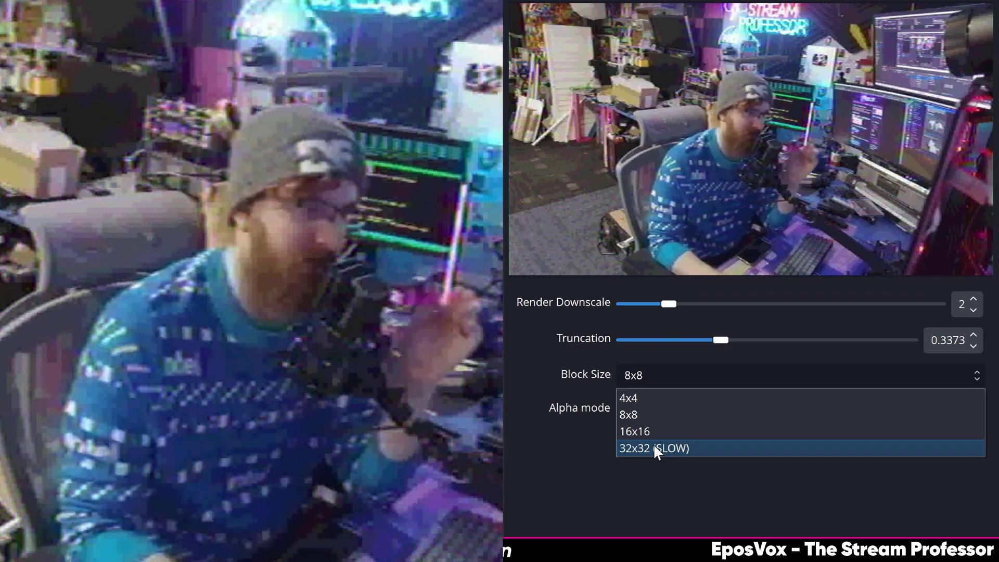
{"action": "left_click", "coordinate": [654, 448]}
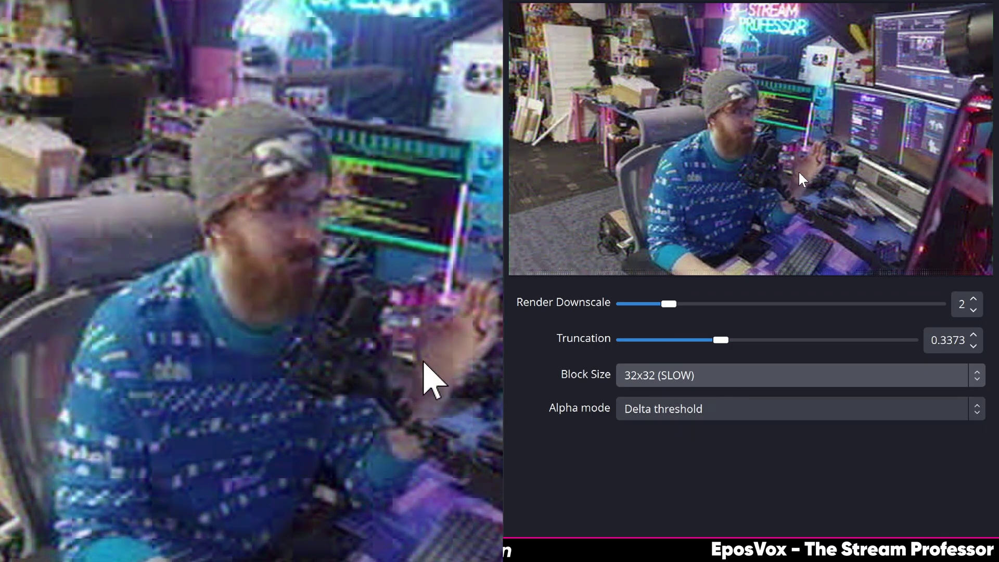
{"action": "left_click", "coordinate": [725, 376]}
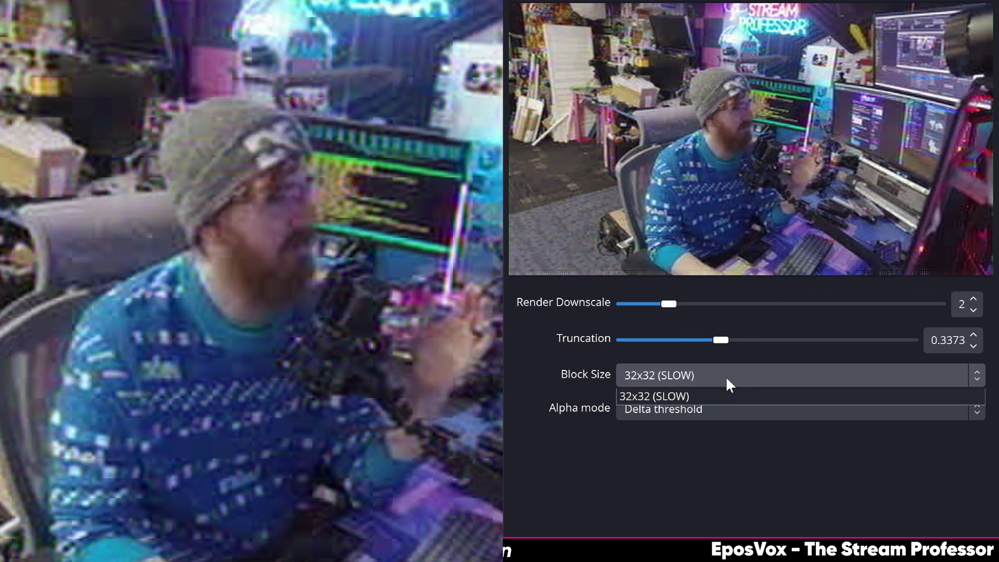
{"action": "left_click", "coordinate": [698, 398]}
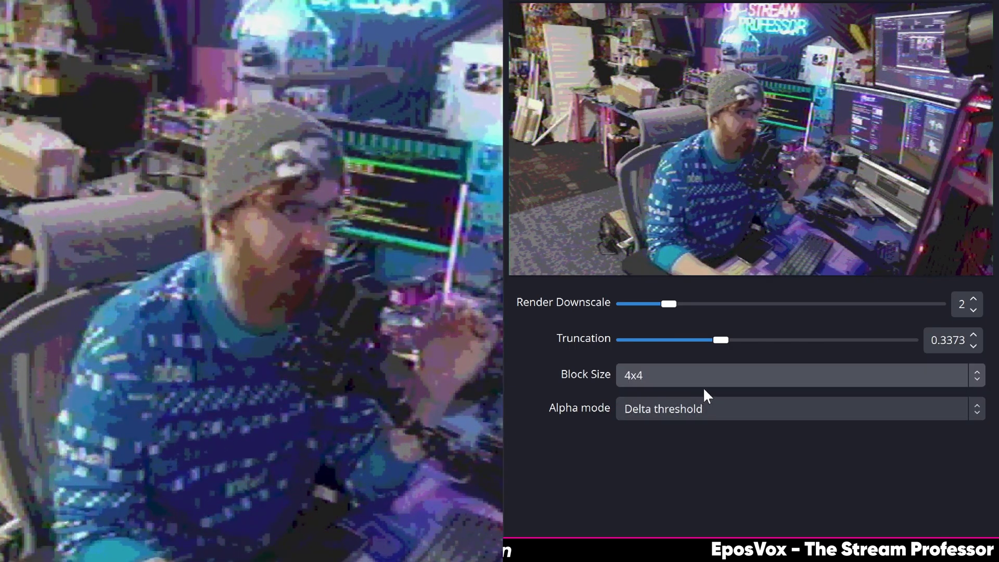
{"action": "left_click", "coordinate": [704, 385]}
{"action": "left_click", "coordinate": [662, 410]}
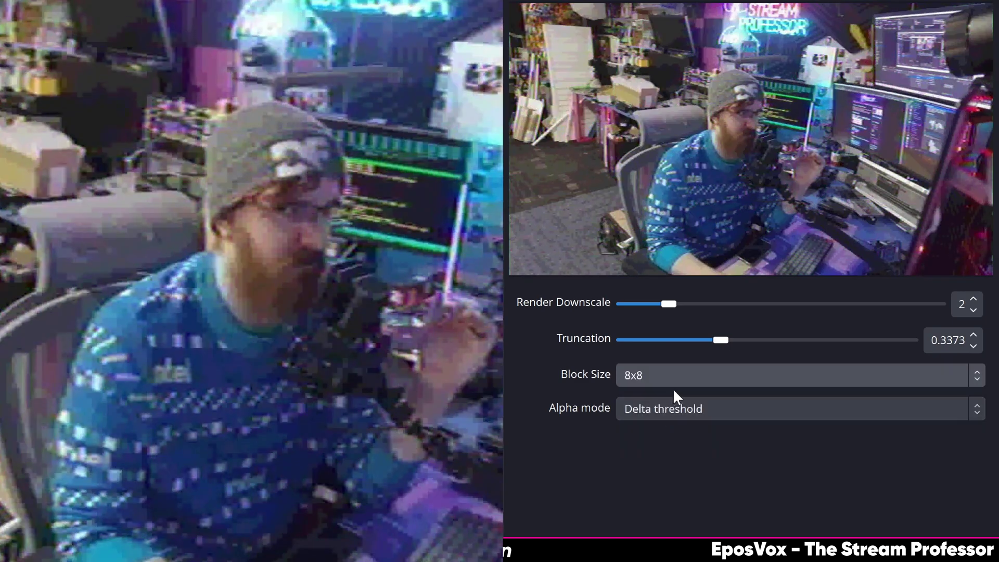
{"action": "left_click", "coordinate": [680, 377]}
{"action": "left_click", "coordinate": [662, 430]}
- Flip between 8x8, 4x4 and 16x16 again, settle on 4x4, and raise Truncation to 0.6452
{"action": "left_click", "coordinate": [677, 385]}
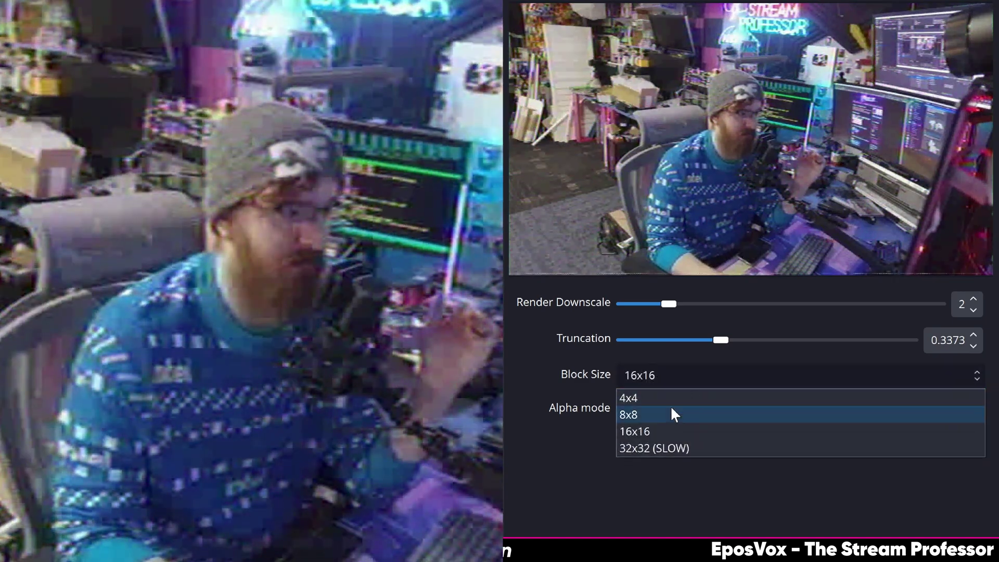
{"action": "left_click", "coordinate": [670, 415]}
{"action": "left_click", "coordinate": [689, 371]}
{"action": "left_click", "coordinate": [682, 397]}
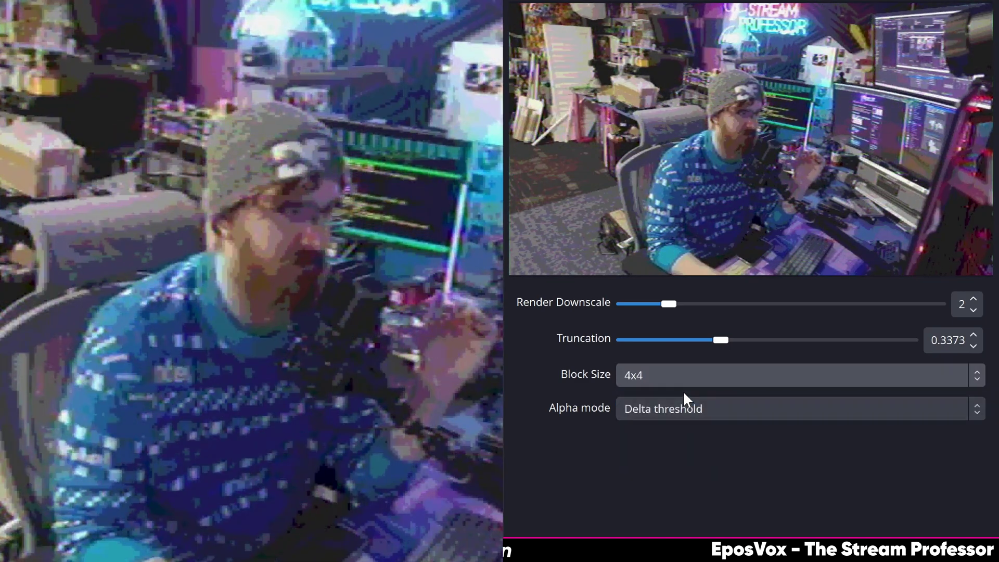
{"action": "left_click", "coordinate": [688, 382]}
{"action": "left_click", "coordinate": [665, 428]}
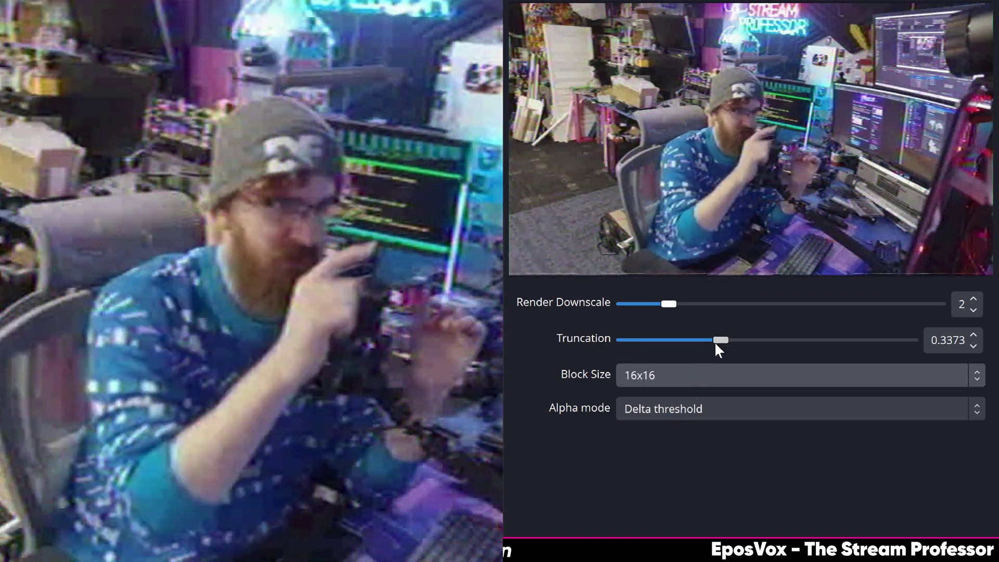
{"action": "left_click", "coordinate": [699, 378]}
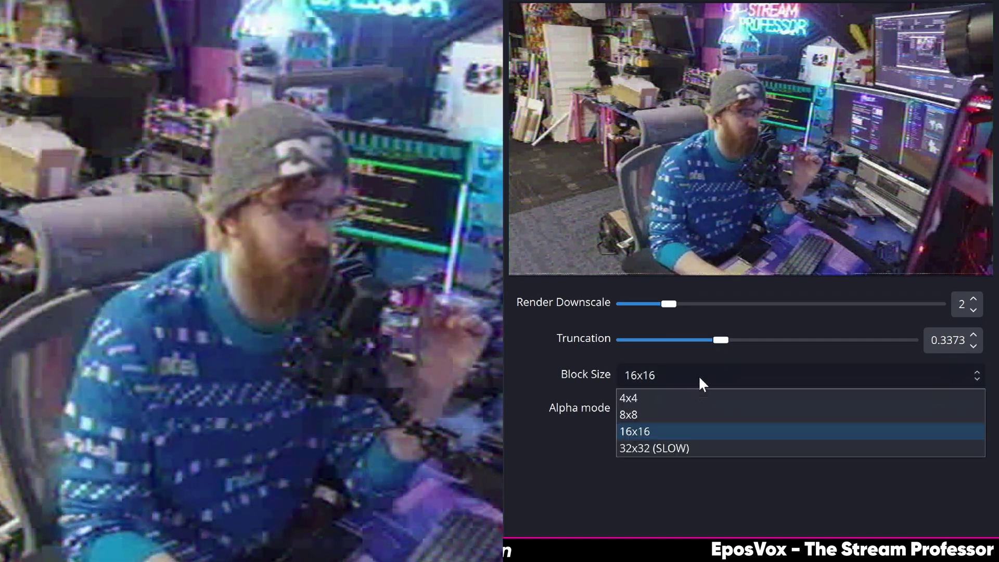
{"action": "left_click", "coordinate": [698, 399]}
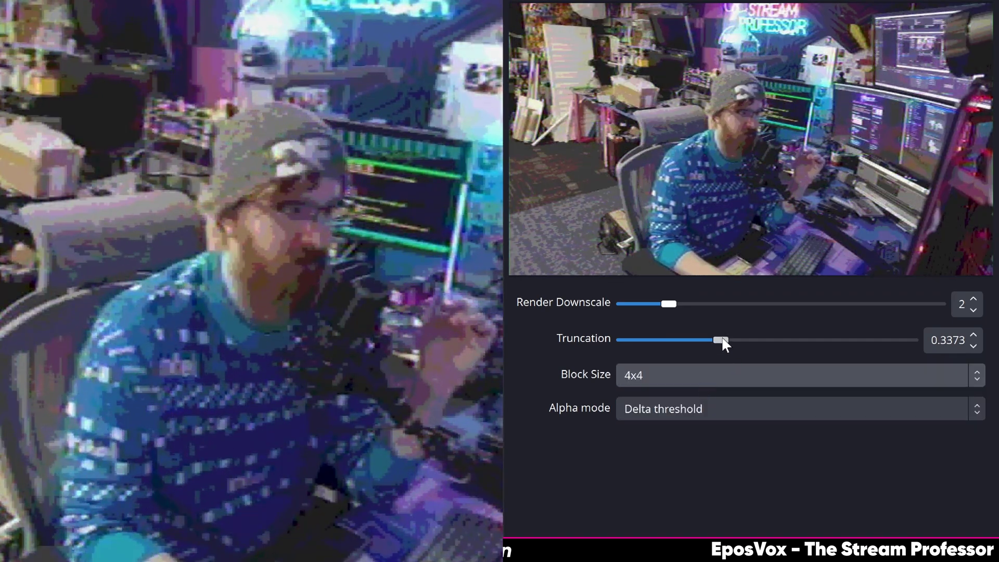
{"action": "left_click_drag", "start_coordinate": [722, 341], "coordinate": [801, 338]}
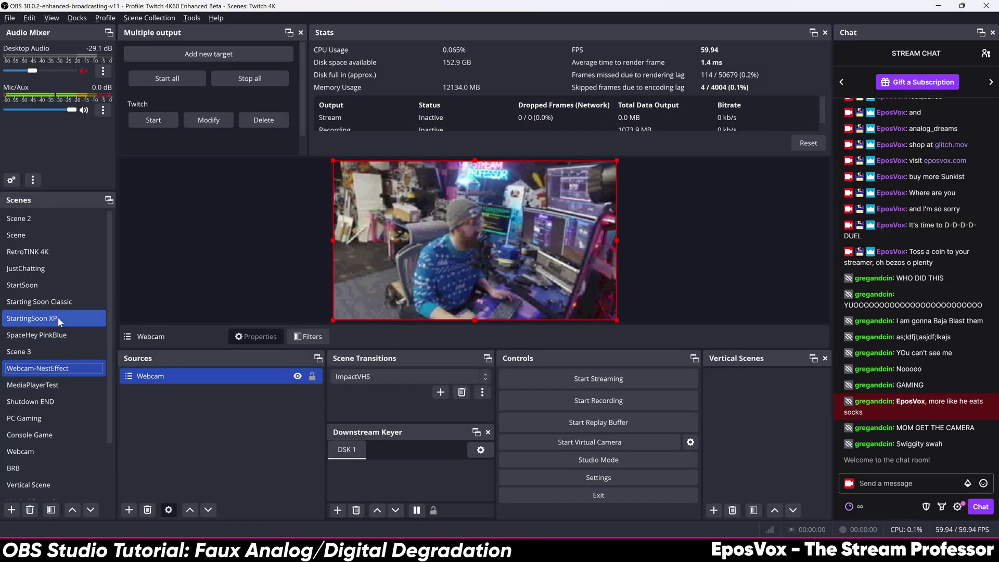
- Review the JPGPU filter settings and close the Webcam-NestEffect Filters window
{"action": "left_click", "coordinate": [60, 336]}
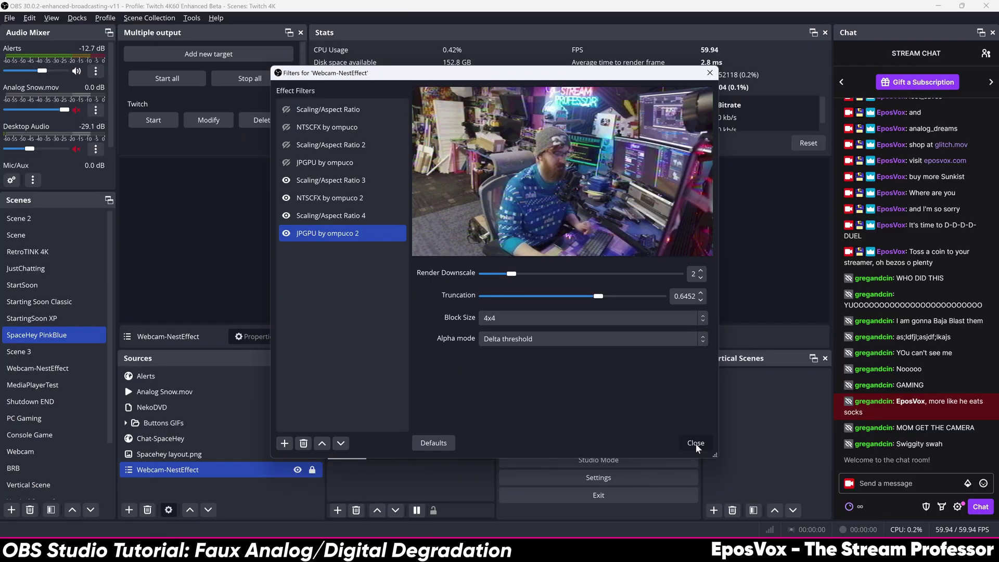
{"action": "left_click", "coordinate": [696, 444]}
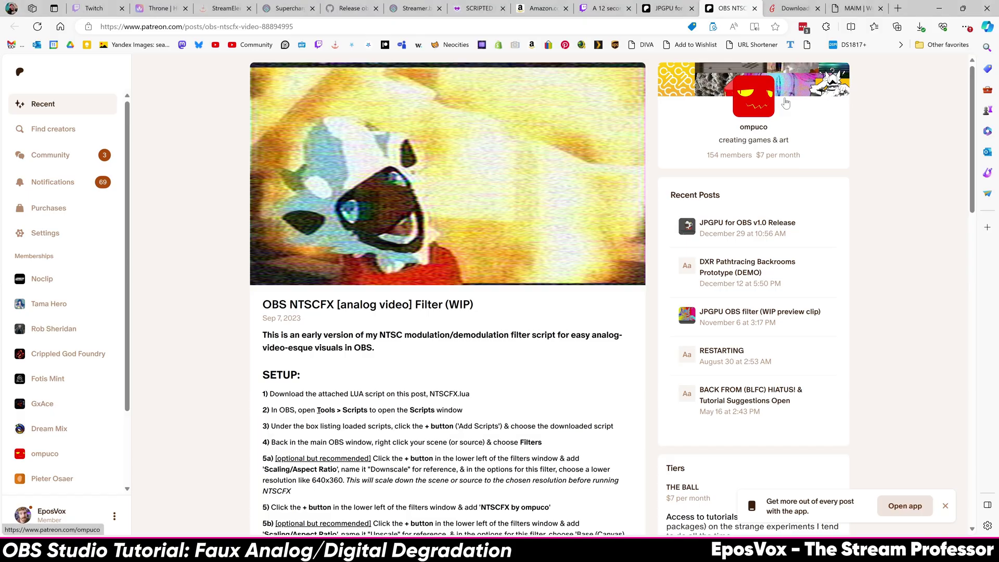
- Browse the Goodhertz Downloads page offering the 3.8.1 plugin bundle for Windows and Mac
{"action": "left_click", "coordinate": [790, 11]}
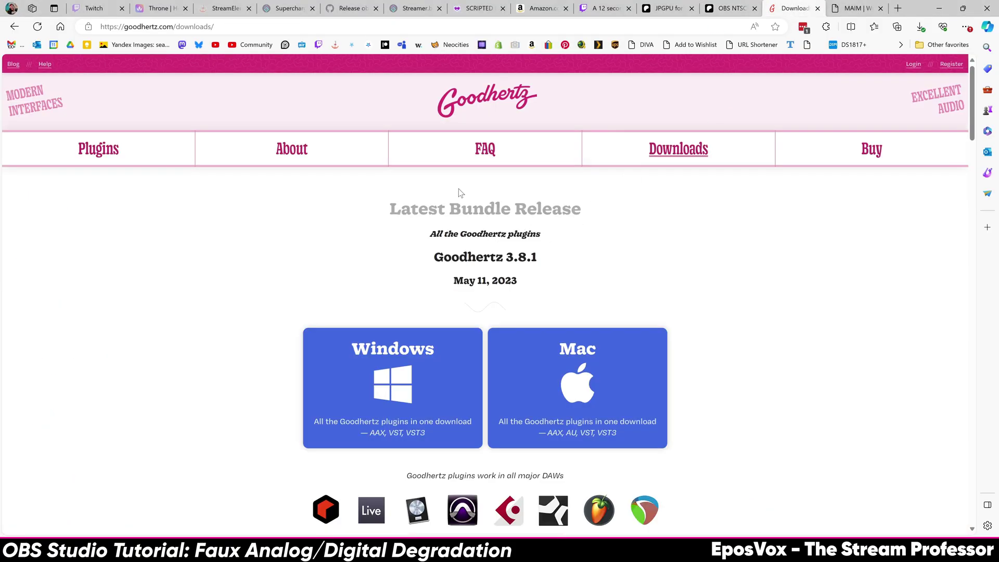
{"action": "scroll", "coordinate": [409, 243], "scroll_direction": "down", "scroll_amount": 4}
{"action": "scroll", "coordinate": [410, 243], "scroll_direction": "up", "scroll_amount": 4}
{"action": "left_click_drag", "start_coordinate": [433, 262], "coordinate": [551, 264]}
{"action": "left_click", "coordinate": [548, 269]}
{"action": "scroll", "coordinate": [541, 273], "scroll_direction": "down", "scroll_amount": 6}
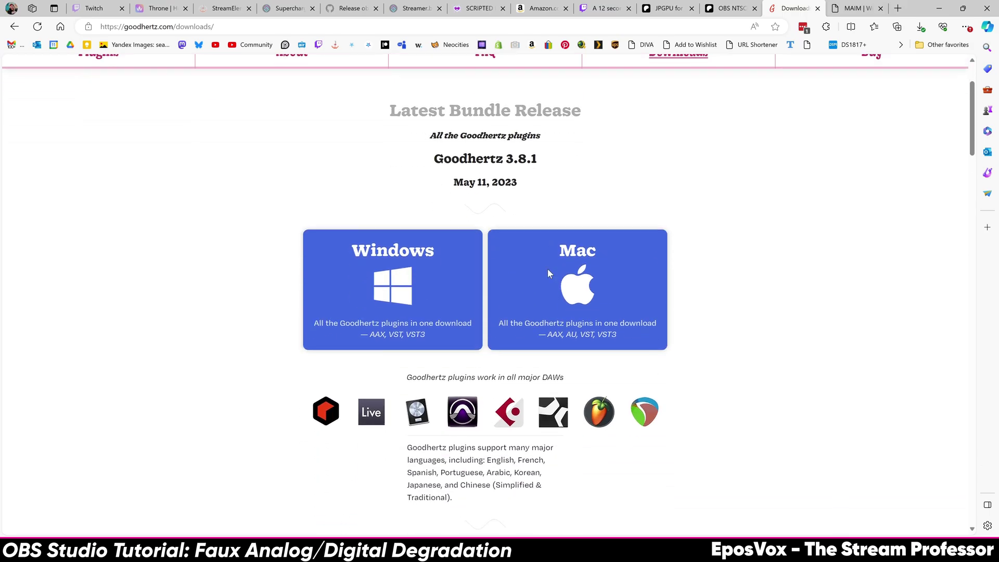
{"action": "scroll", "coordinate": [535, 282], "scroll_direction": "down", "scroll_amount": 4}
{"action": "scroll", "coordinate": [529, 292], "scroll_direction": "up", "scroll_amount": 10}
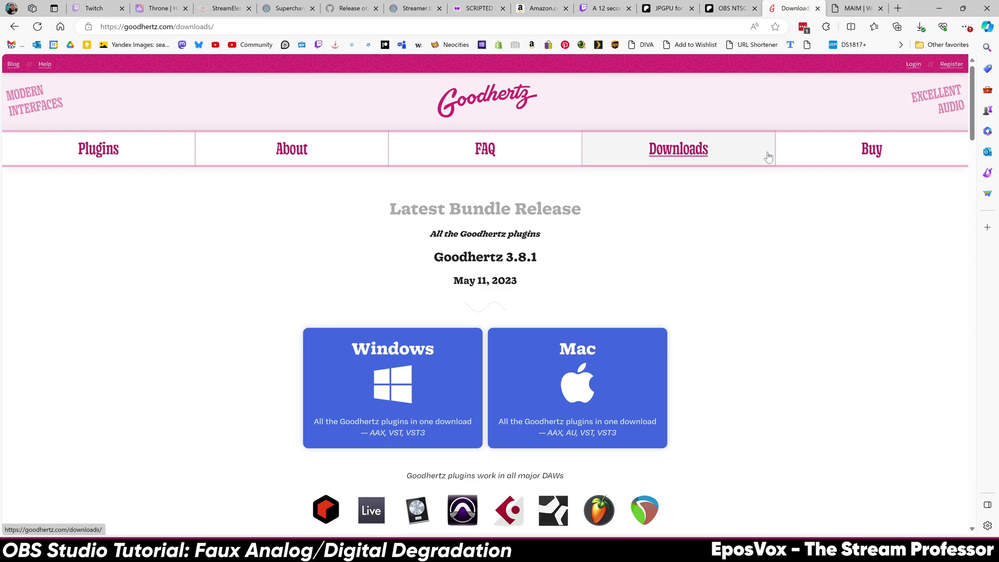
{"action": "left_click", "coordinate": [850, 12]}
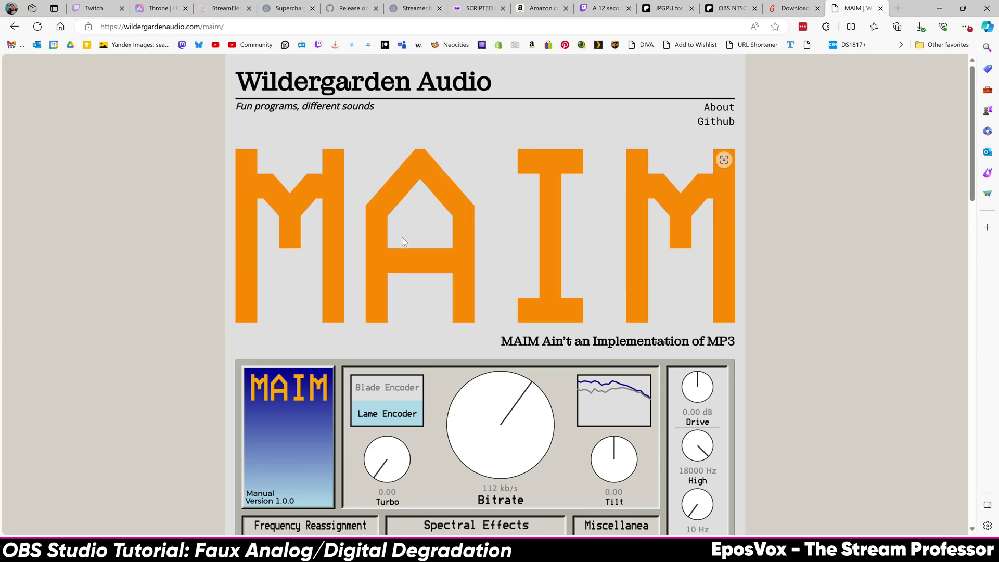
- Scroll through the MAIM plugin page, revisit the Goodhertz downloads tab, then return to OBS Studio
{"action": "scroll", "coordinate": [432, 265], "scroll_direction": "down", "scroll_amount": 5}
{"action": "scroll", "coordinate": [440, 282], "scroll_direction": "down", "scroll_amount": 1}
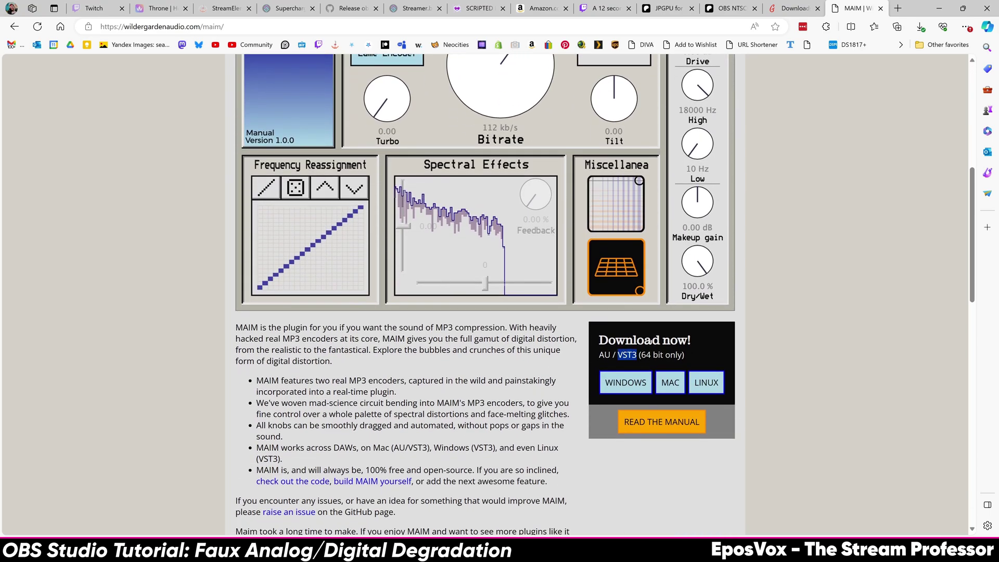
{"action": "scroll", "coordinate": [557, 366], "scroll_direction": "down", "scroll_amount": 2}
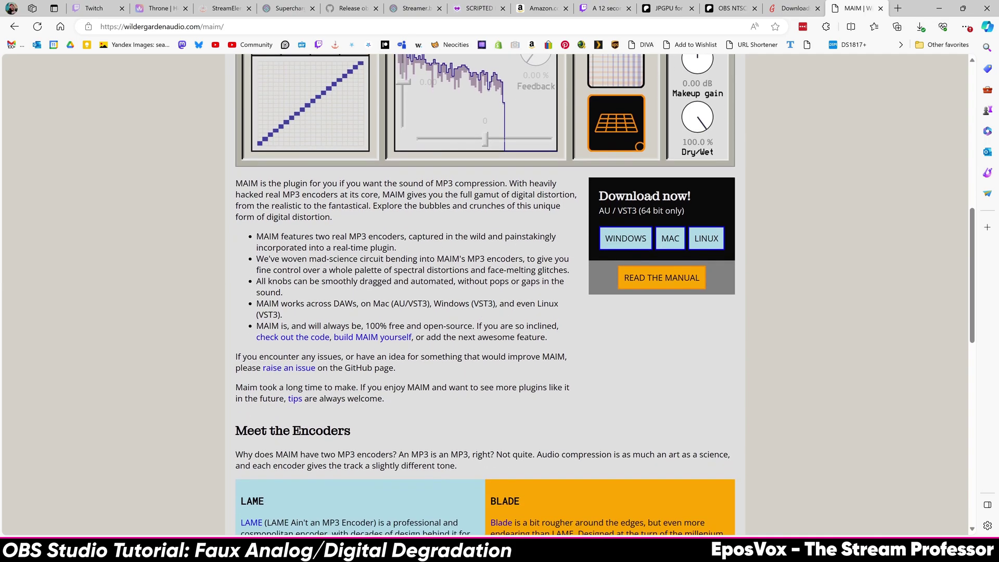
{"action": "scroll", "coordinate": [484, 297], "scroll_direction": "up", "scroll_amount": 8}
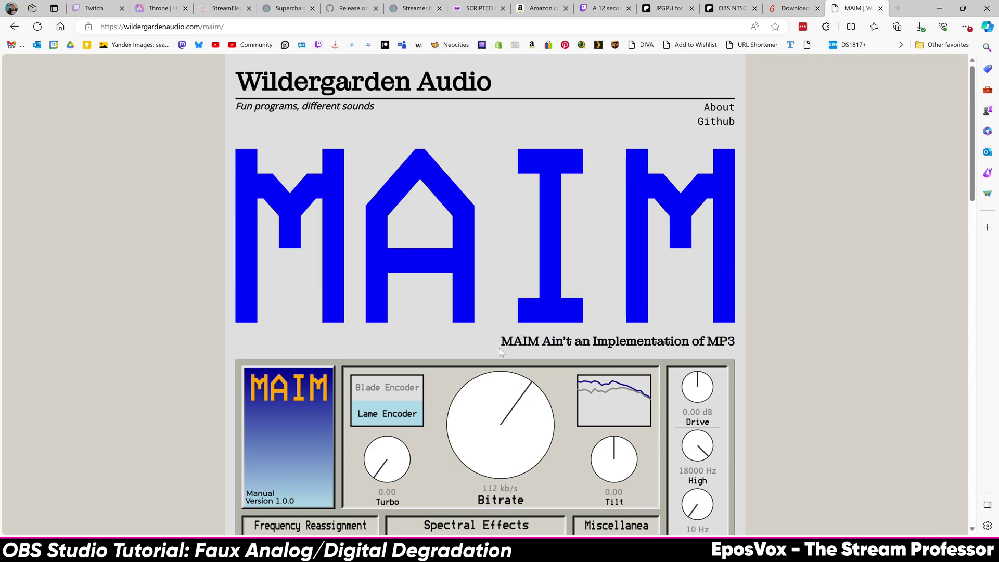
{"action": "scroll", "coordinate": [576, 376], "scroll_direction": "down", "scroll_amount": 4}
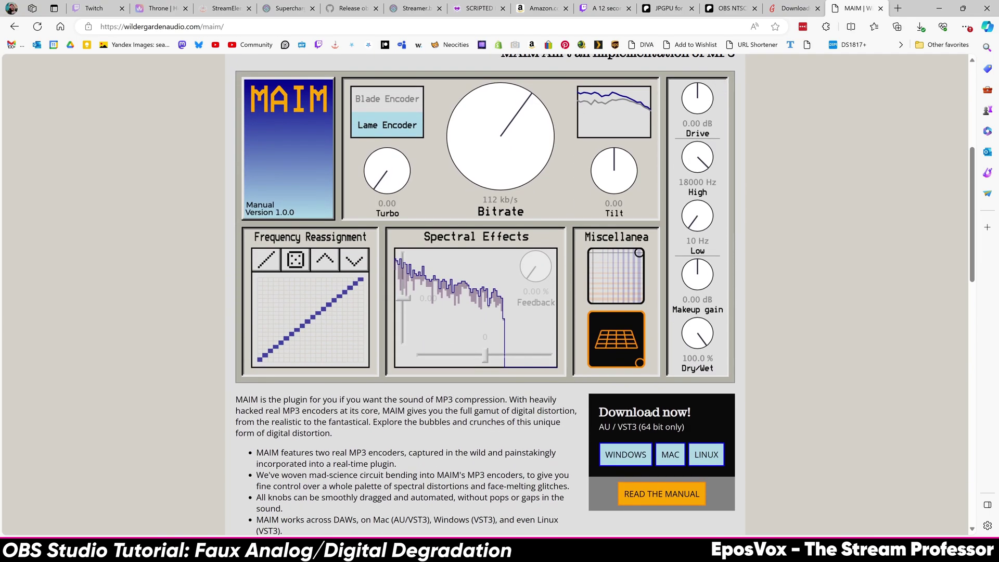
{"action": "scroll", "coordinate": [605, 362], "scroll_direction": "up", "scroll_amount": 3}
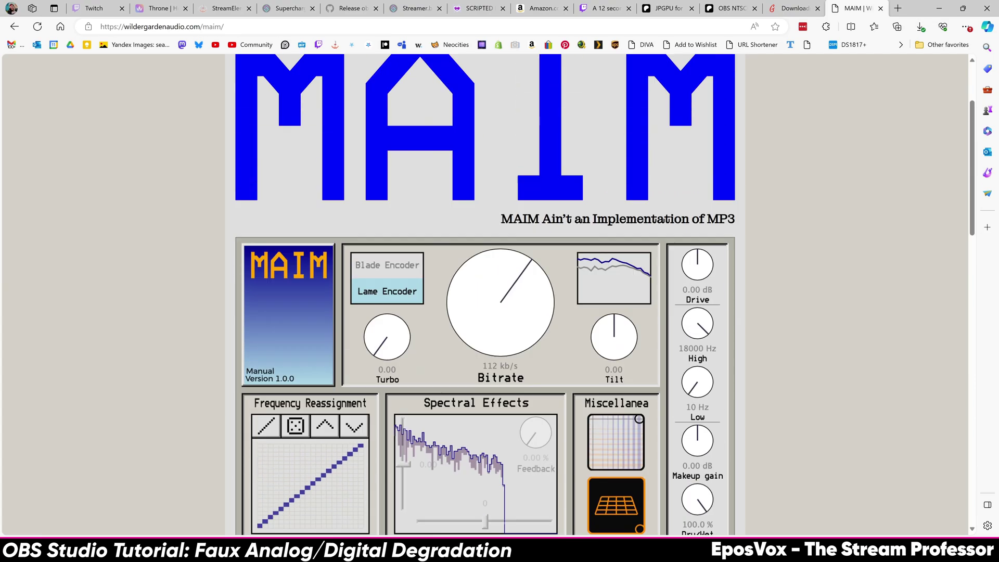
{"action": "scroll", "coordinate": [605, 363], "scroll_direction": "down", "scroll_amount": 3}
{"action": "scroll", "coordinate": [605, 363], "scroll_direction": "up", "scroll_amount": 6}
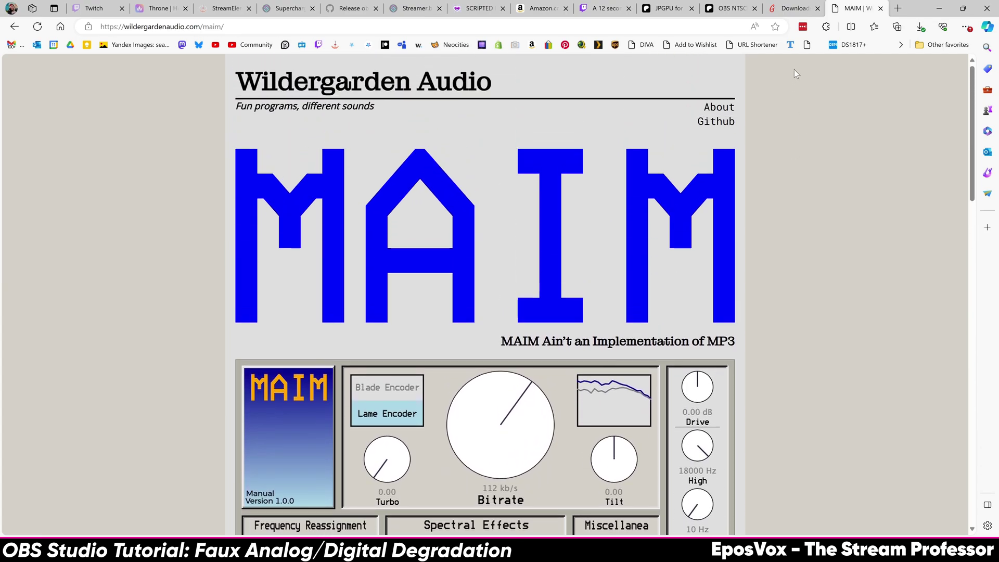
{"action": "left_click", "coordinate": [794, 9]}
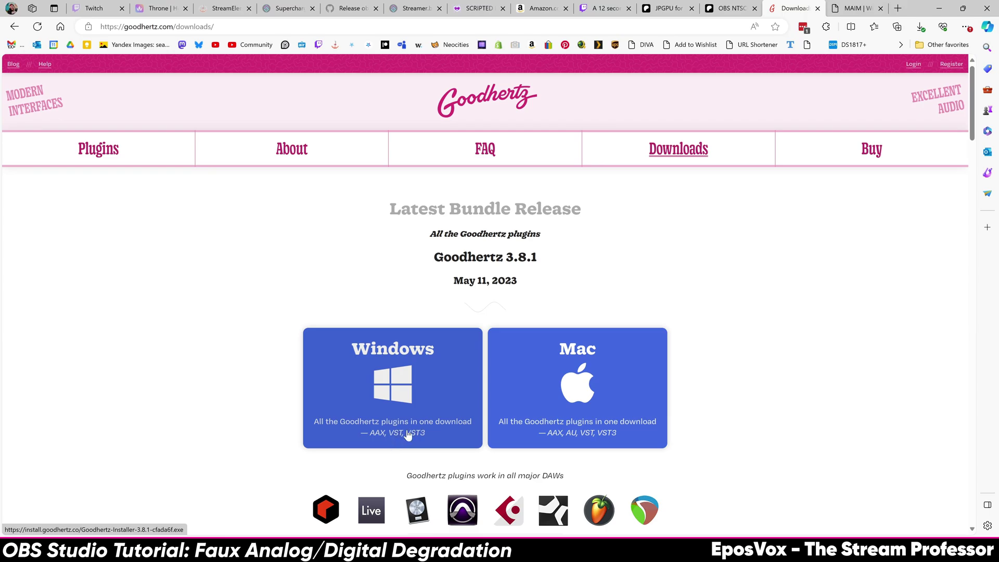
{"action": "key", "text": "alt+Tab"}
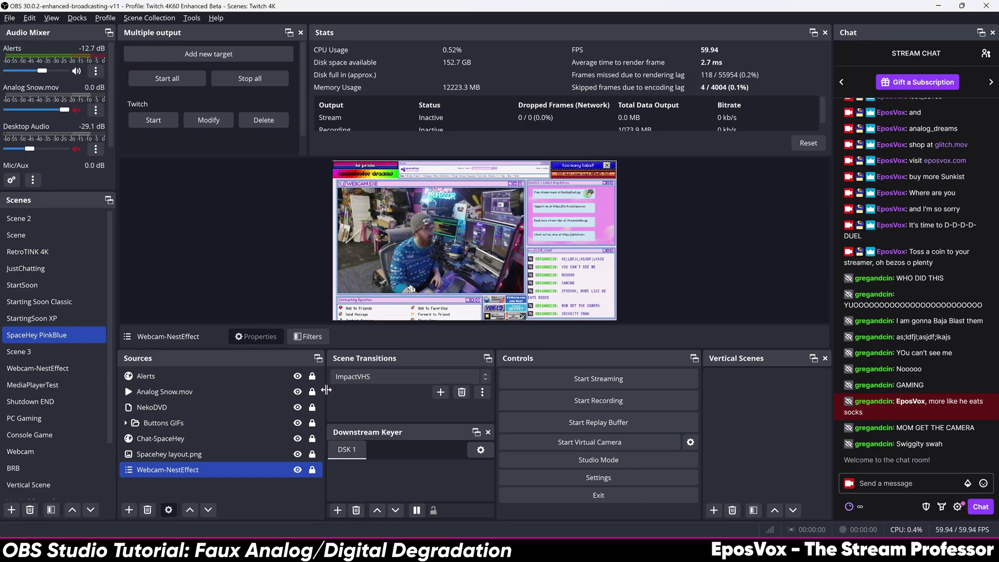
- Open the Mic/Aux audio filters, select Lossy 2, and open its Ghz Lossy 3 plug-in interface
{"action": "scroll", "coordinate": [57, 130], "scroll_direction": "down", "scroll_amount": 1}
{"action": "left_click", "coordinate": [96, 161]}
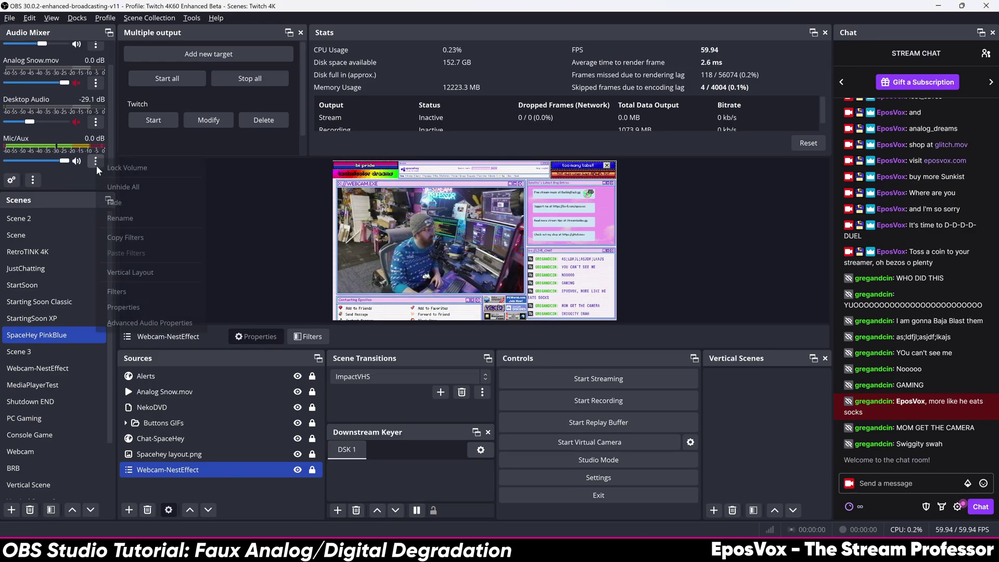
{"action": "left_click", "coordinate": [117, 291]}
{"action": "left_click", "coordinate": [344, 130]}
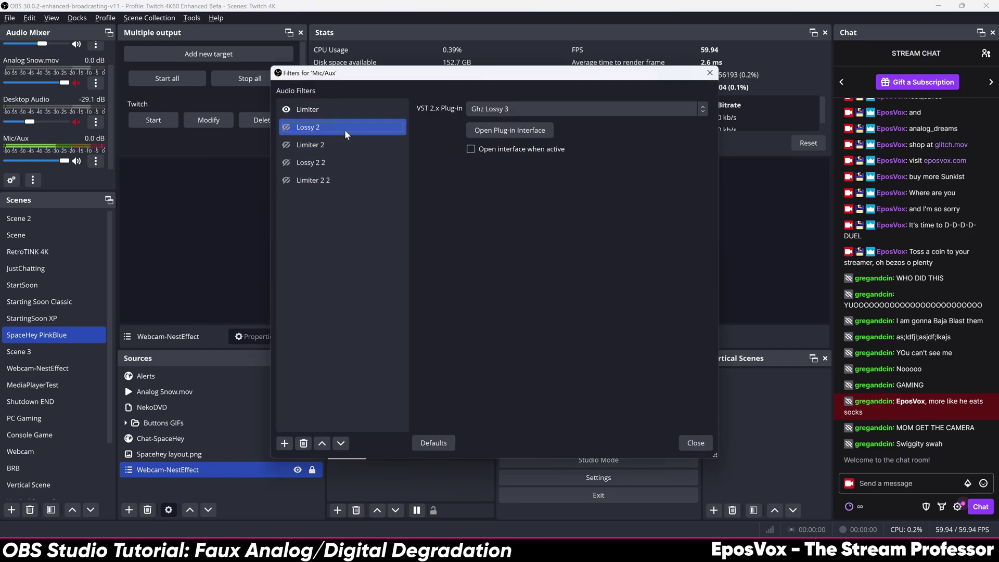
{"action": "left_click", "coordinate": [494, 132]}
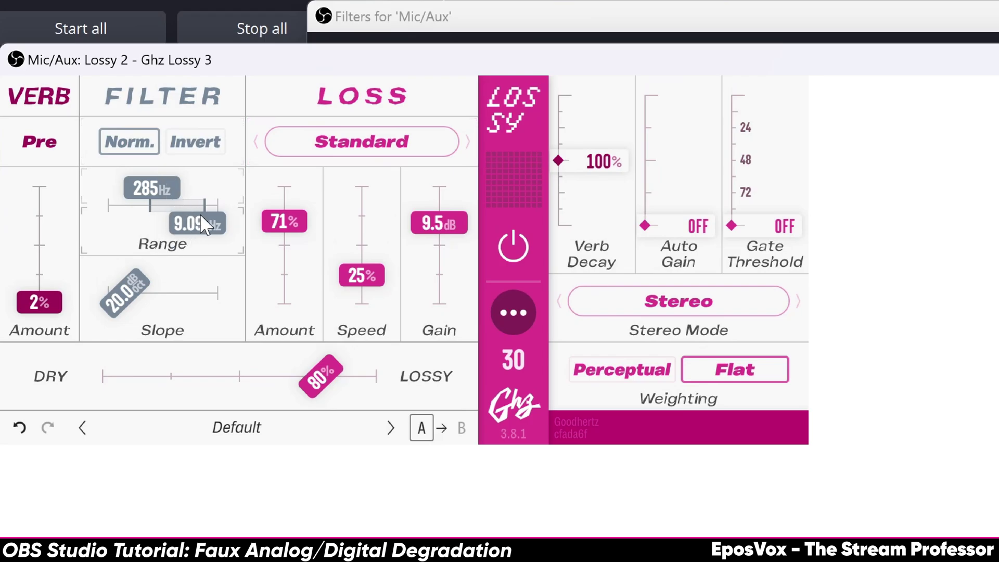
{"action": "left_click", "coordinate": [415, 147]}
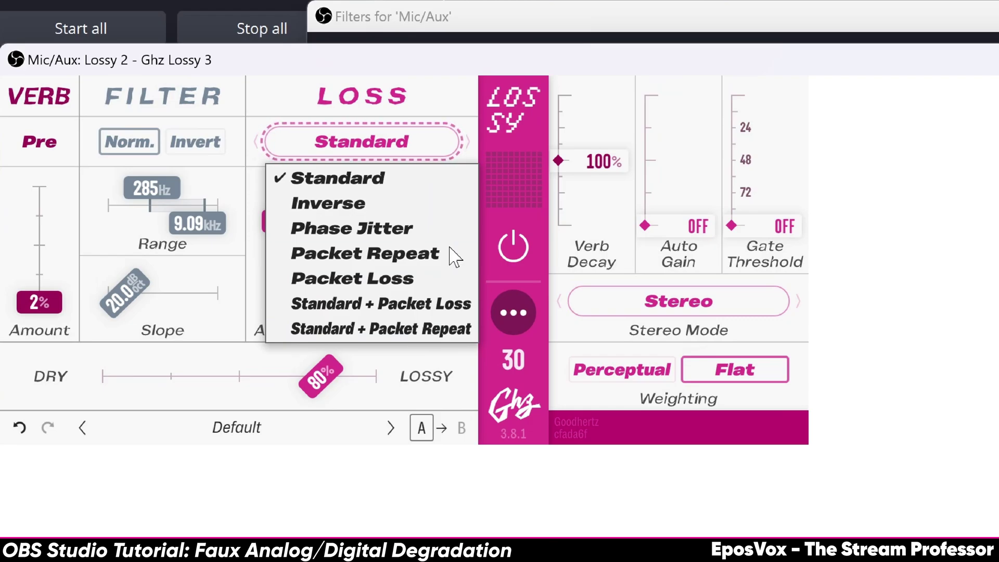
{"action": "left_click", "coordinate": [428, 156]}
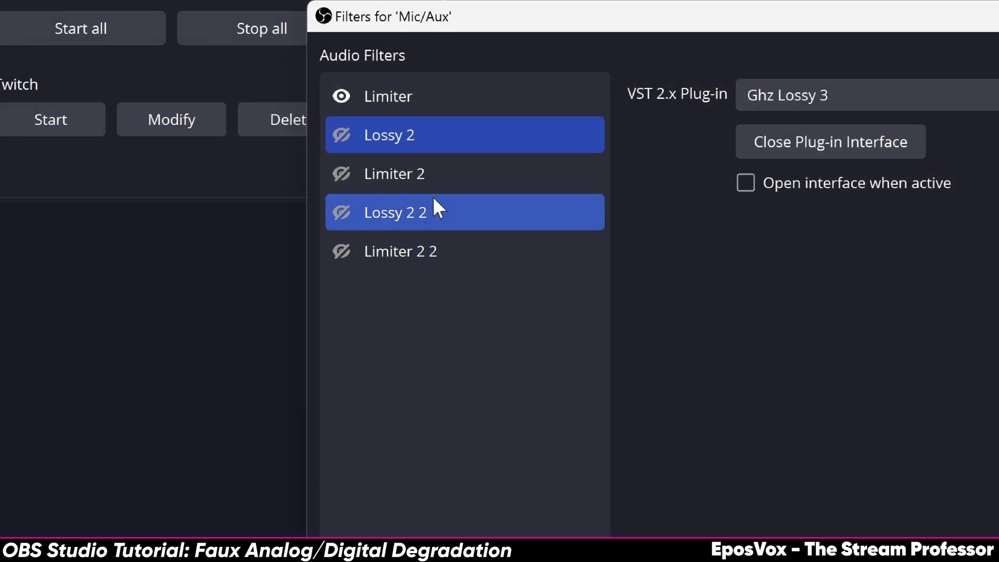
{"action": "left_click", "coordinate": [435, 208]}
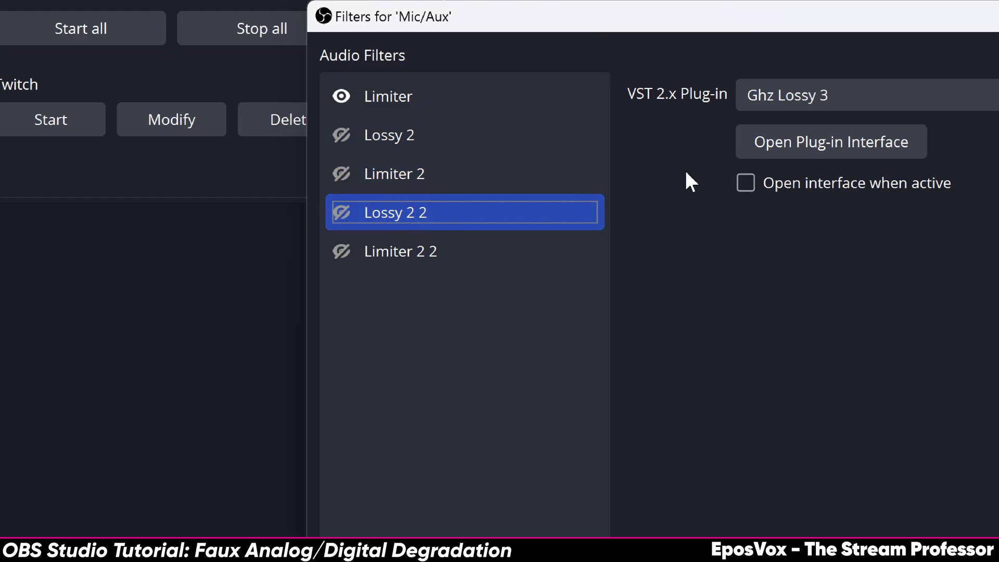
{"action": "left_click", "coordinate": [750, 143]}
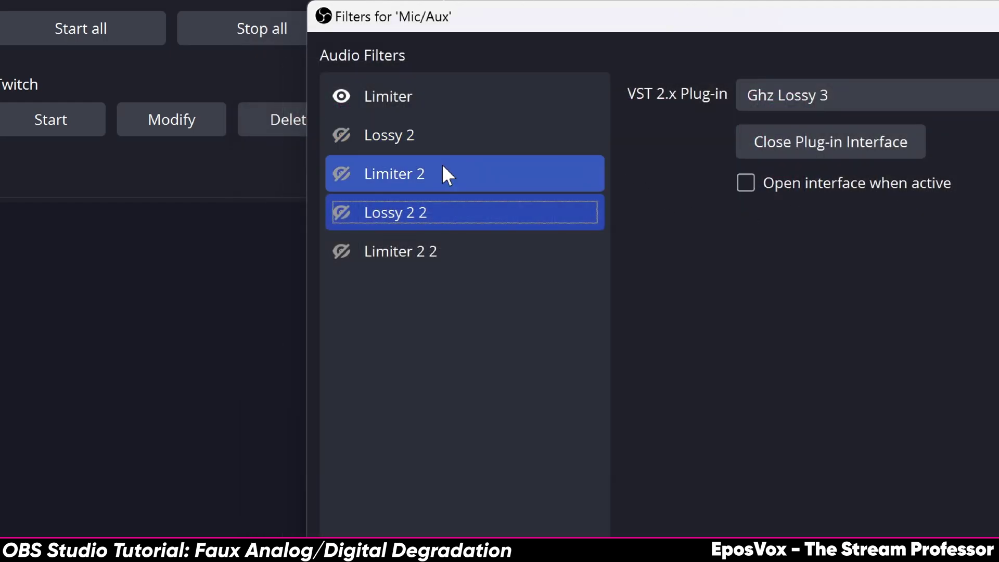
{"action": "left_click", "coordinate": [441, 173]}
{"action": "left_click", "coordinate": [458, 134]}
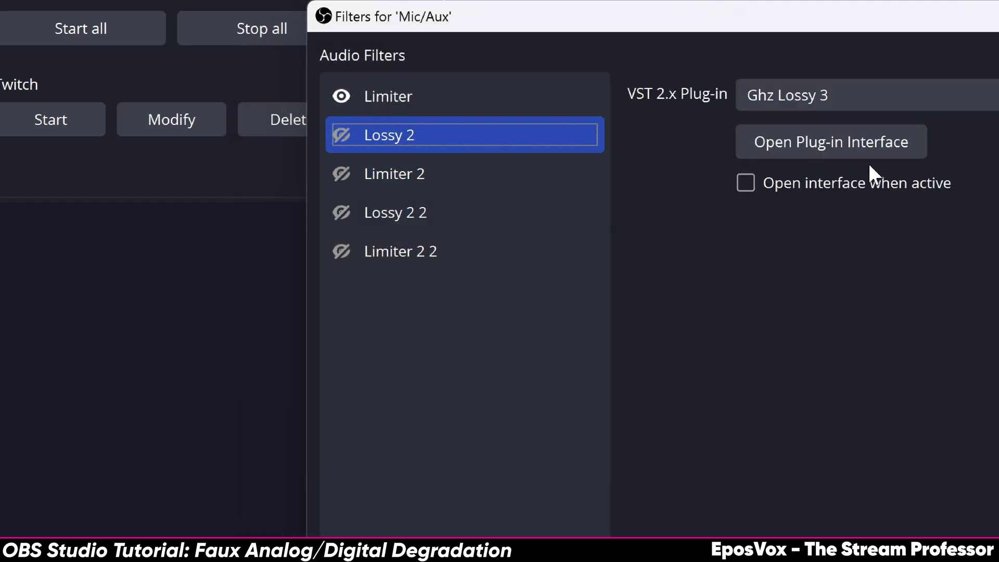
{"action": "left_click", "coordinate": [859, 148]}
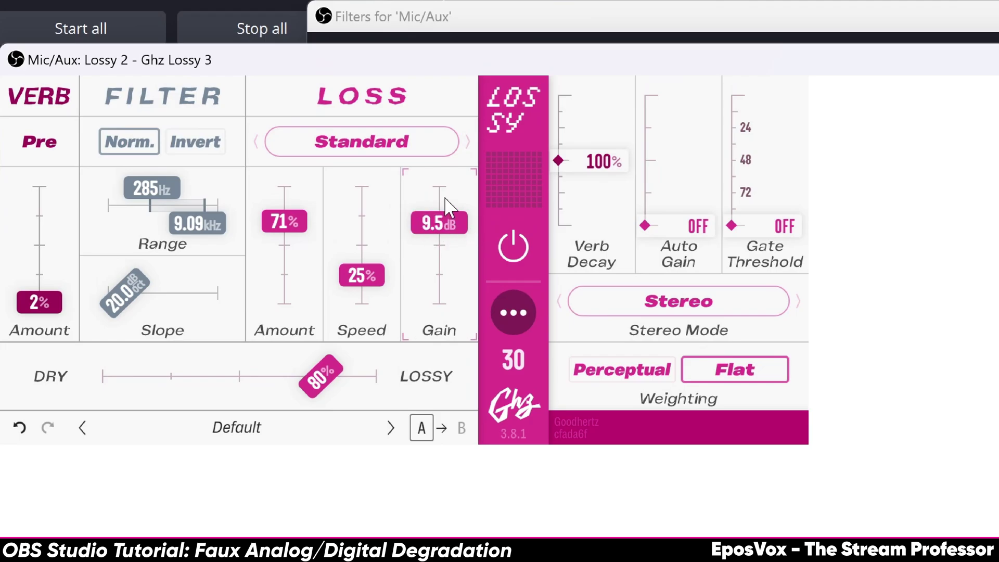
- Move the plug-in window aside, enable Lossy 2, and set its weighting to Perceptual
{"action": "left_click_drag", "start_coordinate": [621, 67], "coordinate": [584, 226]}
{"action": "left_click", "coordinate": [341, 134]}
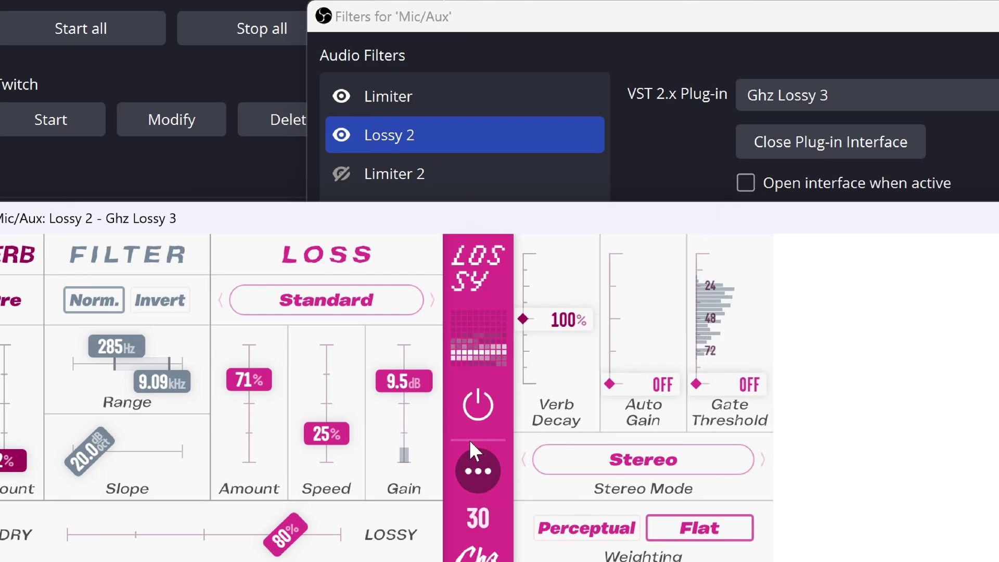
{"action": "left_click", "coordinate": [587, 527]}
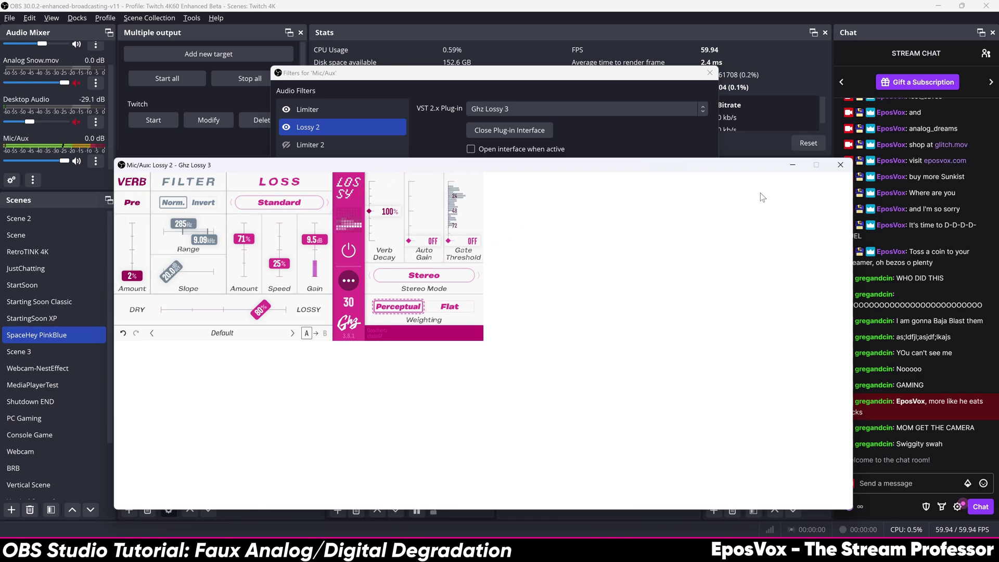
- Enable Limiter 2, check the Lossy 2 2 plug-in, select Limiter 2 2, and close the Mic/Aux filters
{"action": "left_click", "coordinate": [840, 164]}
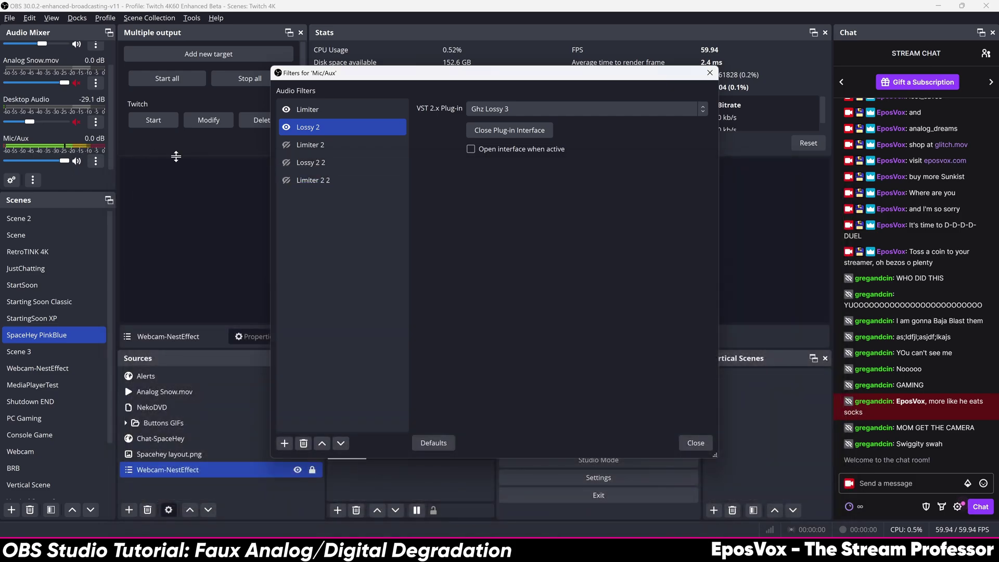
{"action": "left_click", "coordinate": [284, 146]}
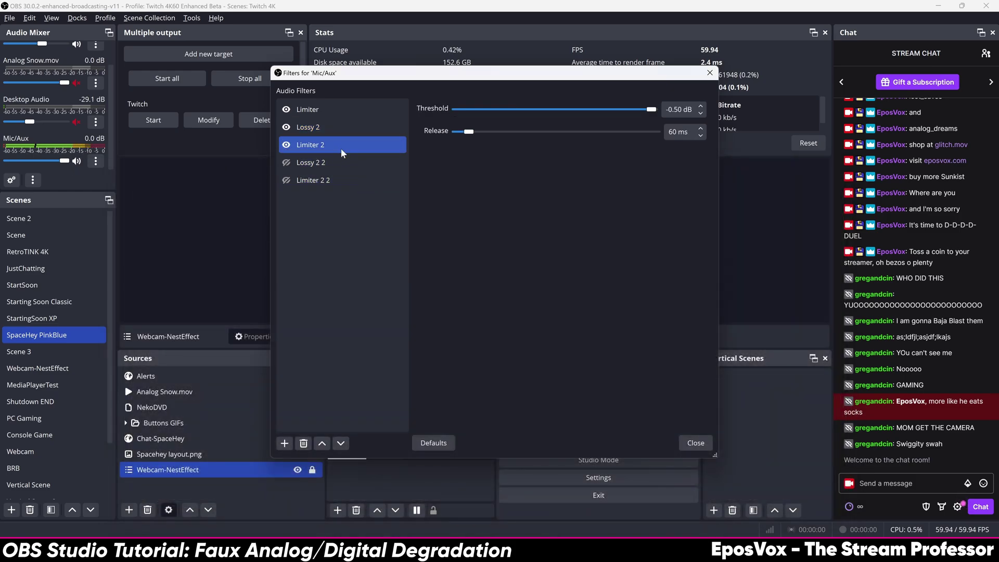
{"action": "left_click", "coordinate": [347, 163]}
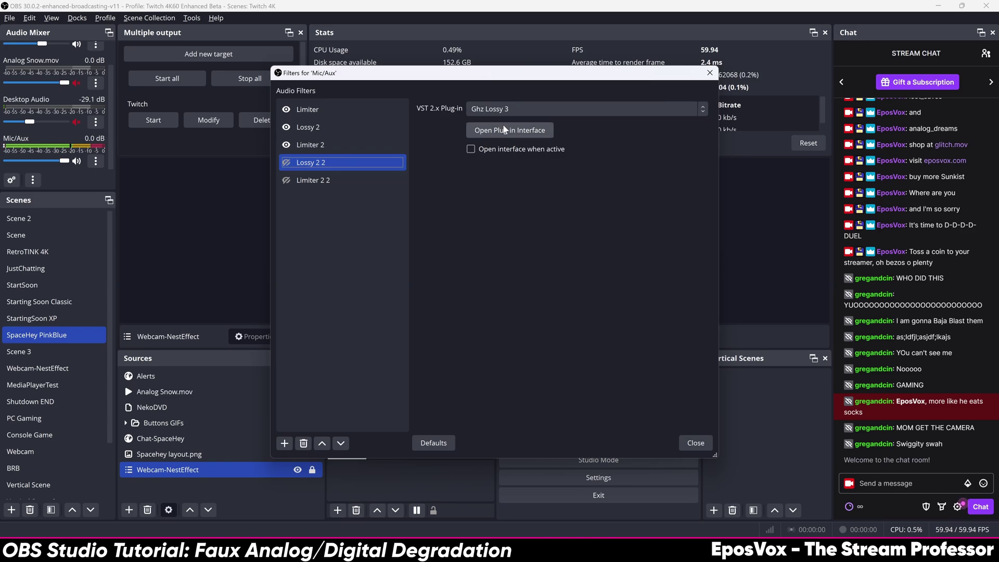
{"action": "left_click", "coordinate": [522, 134]}
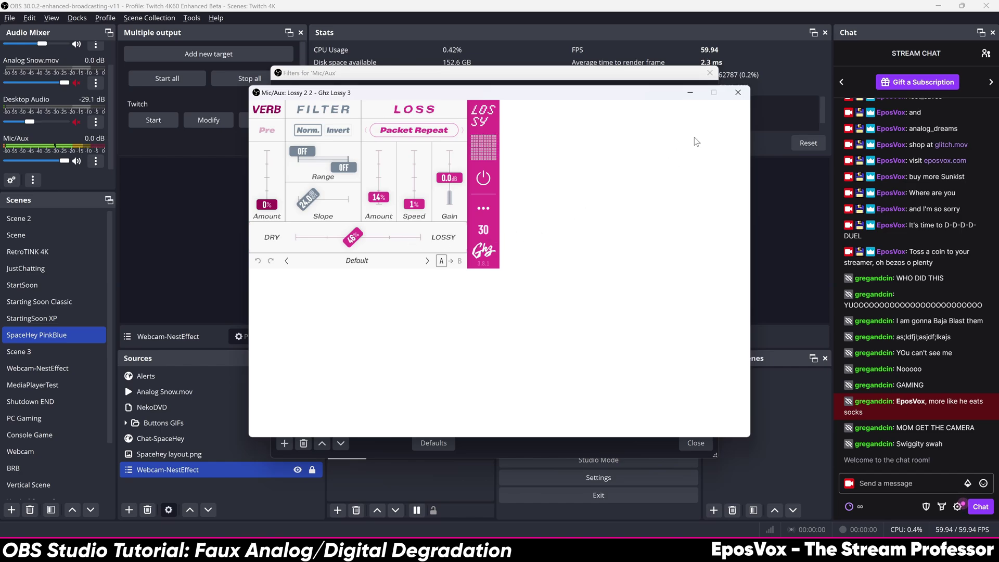
{"action": "left_click", "coordinate": [738, 92]}
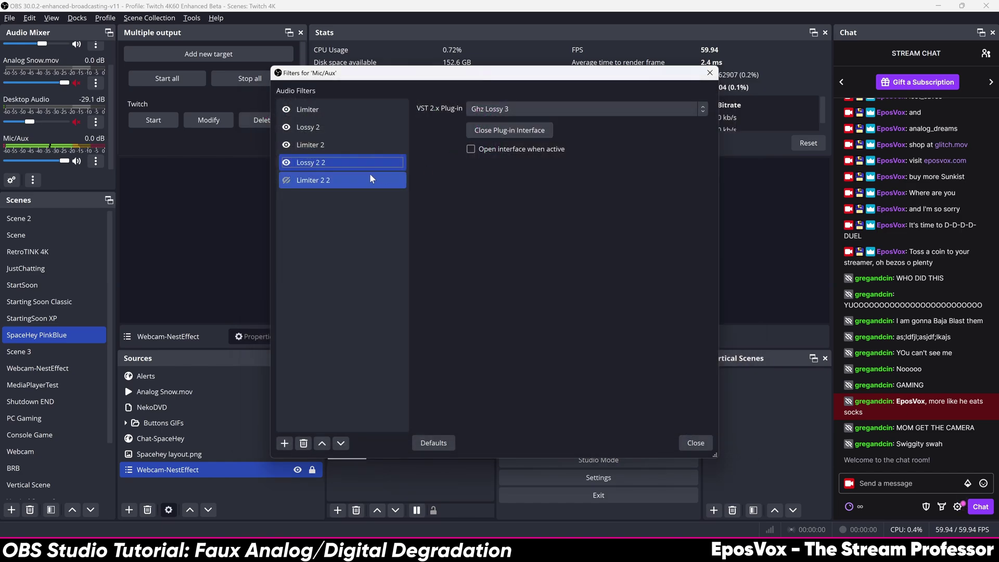
{"action": "left_click", "coordinate": [324, 182]}
{"action": "left_click", "coordinate": [687, 443]}
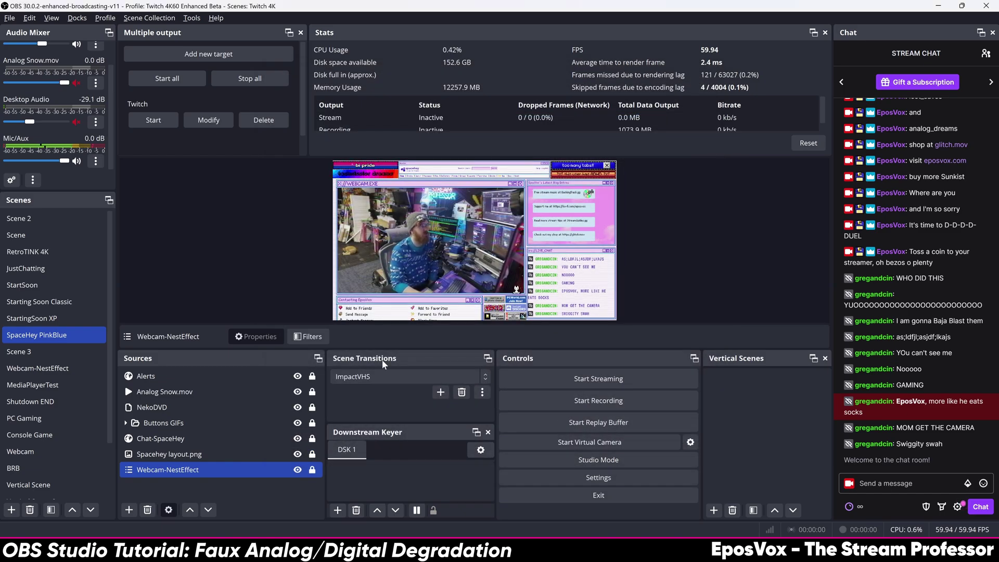
{"action": "left_click", "coordinate": [889, 552]}
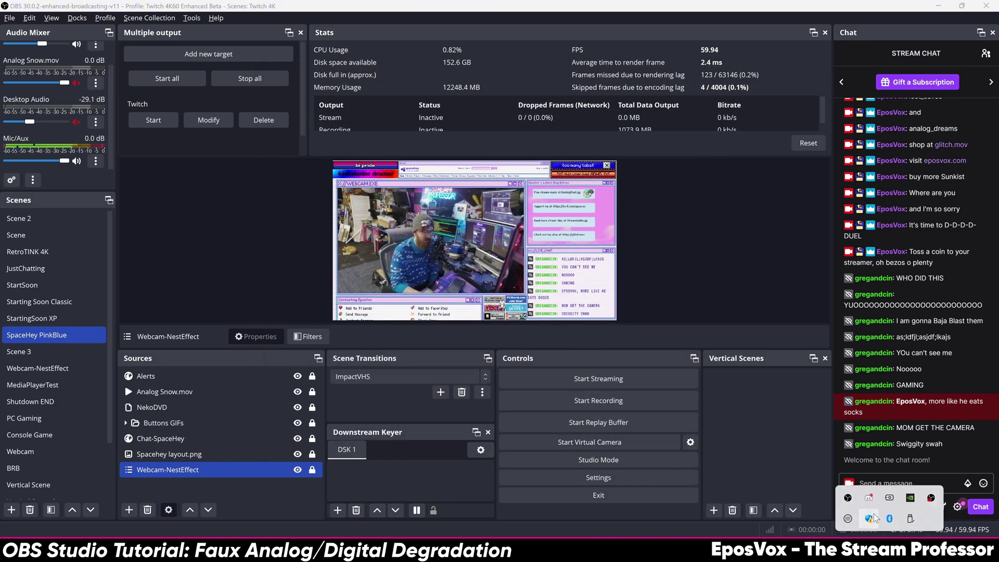
{"action": "left_click", "coordinate": [870, 518]}
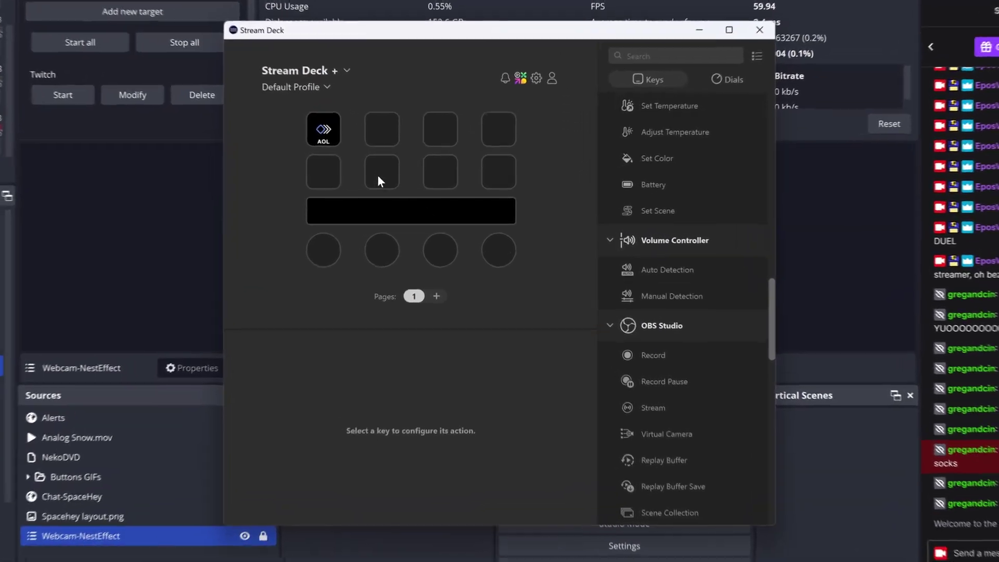
{"action": "right_click", "coordinate": [382, 125]}
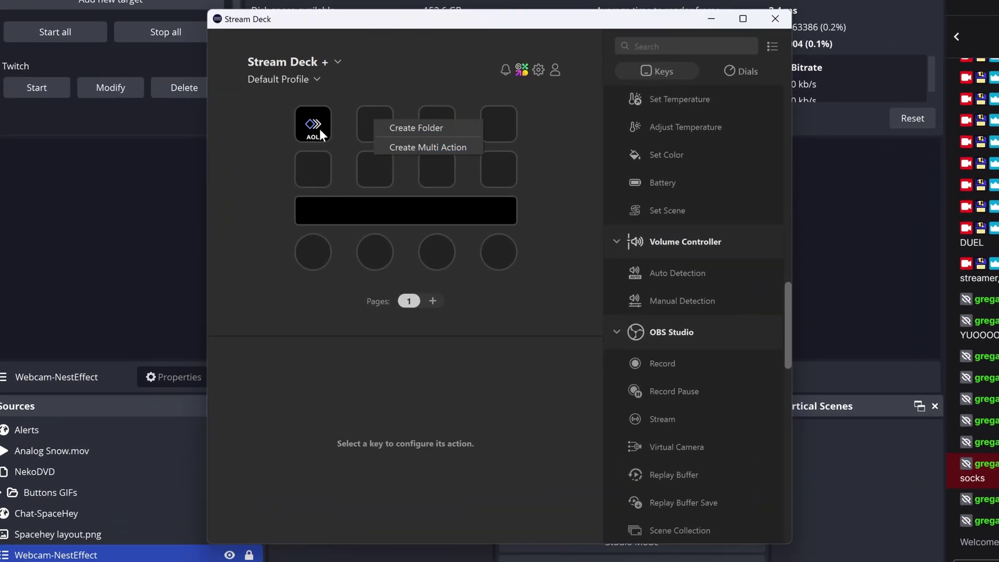
{"action": "double_click", "coordinate": [319, 129]}
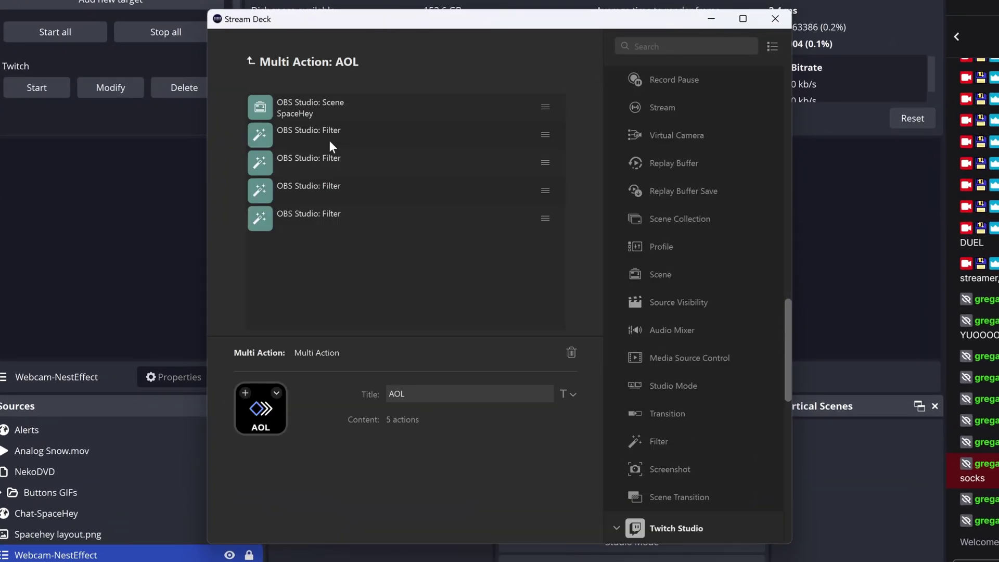
{"action": "left_click", "coordinate": [372, 108]}
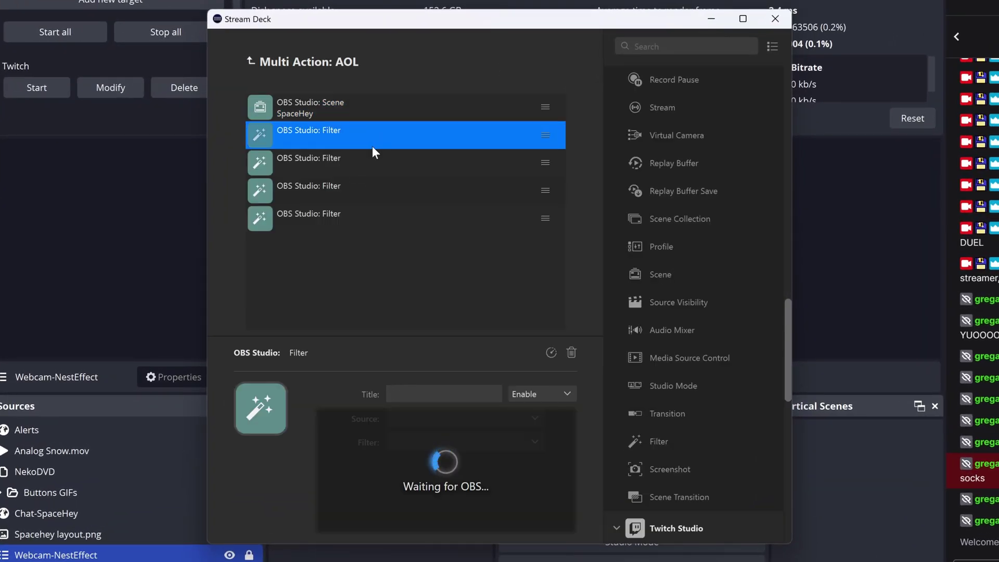
{"action": "left_click", "coordinate": [369, 164]}
{"action": "left_click", "coordinate": [367, 185]}
{"action": "left_click", "coordinate": [366, 212]}
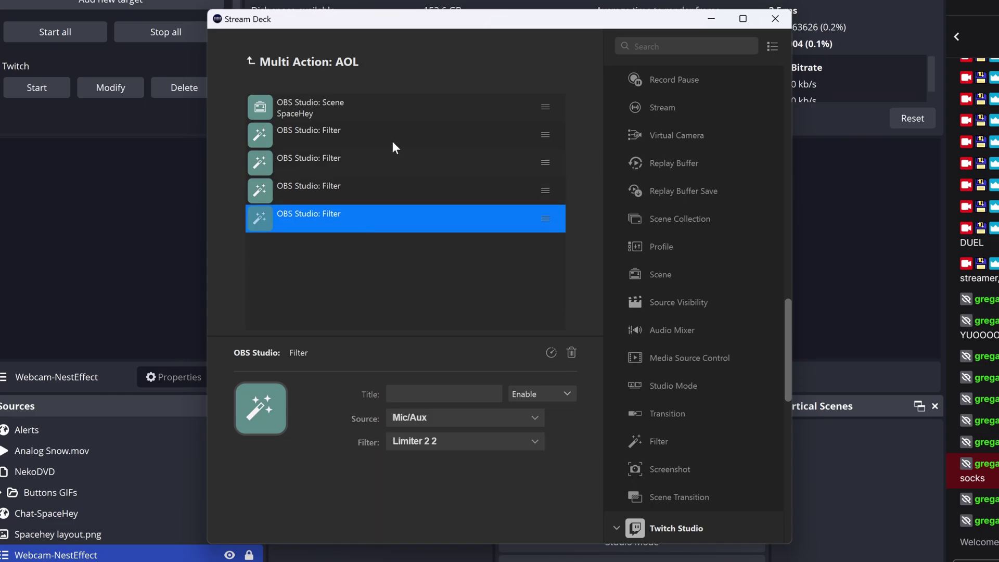
{"action": "left_click", "coordinate": [253, 60]}
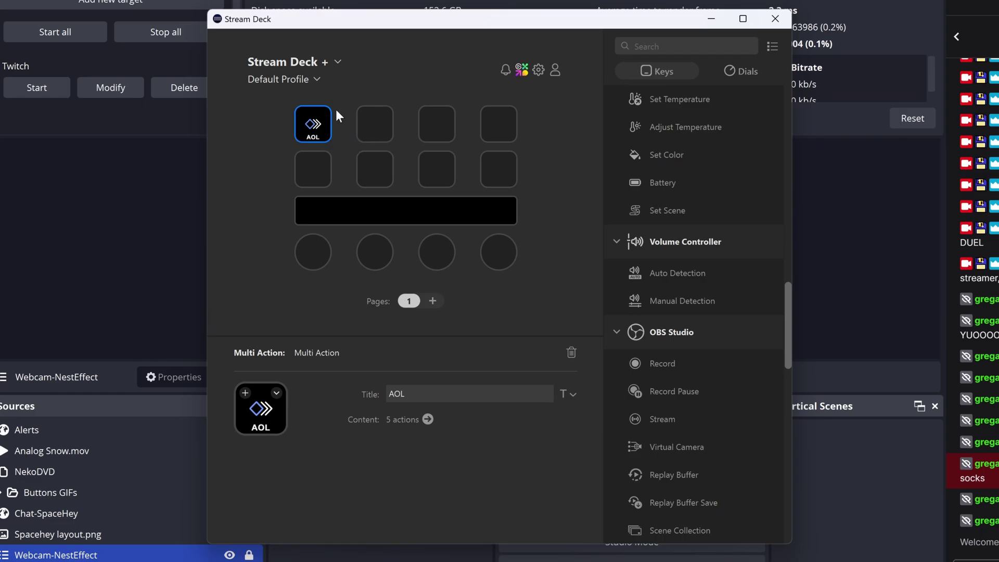
{"action": "left_click", "coordinate": [775, 19]}
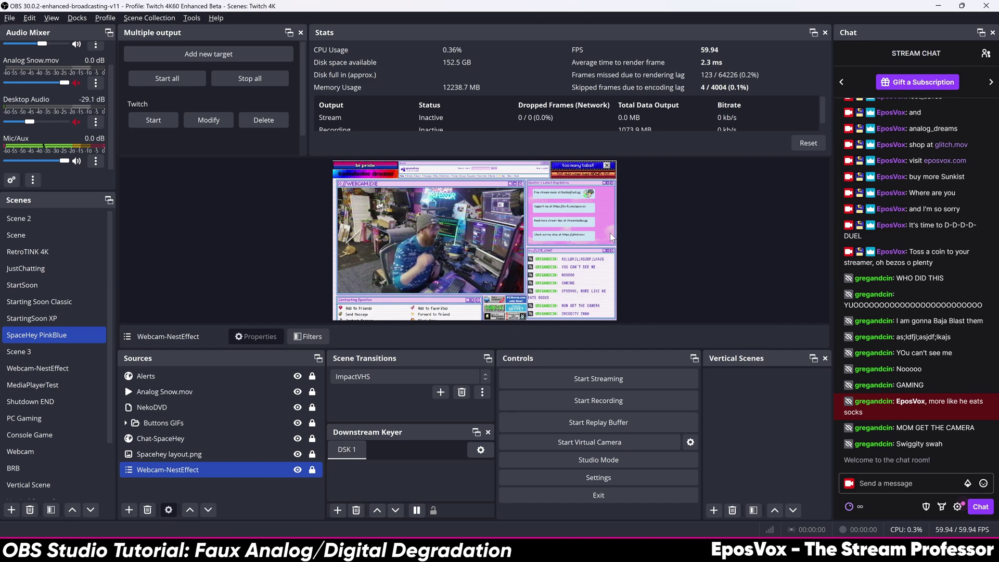